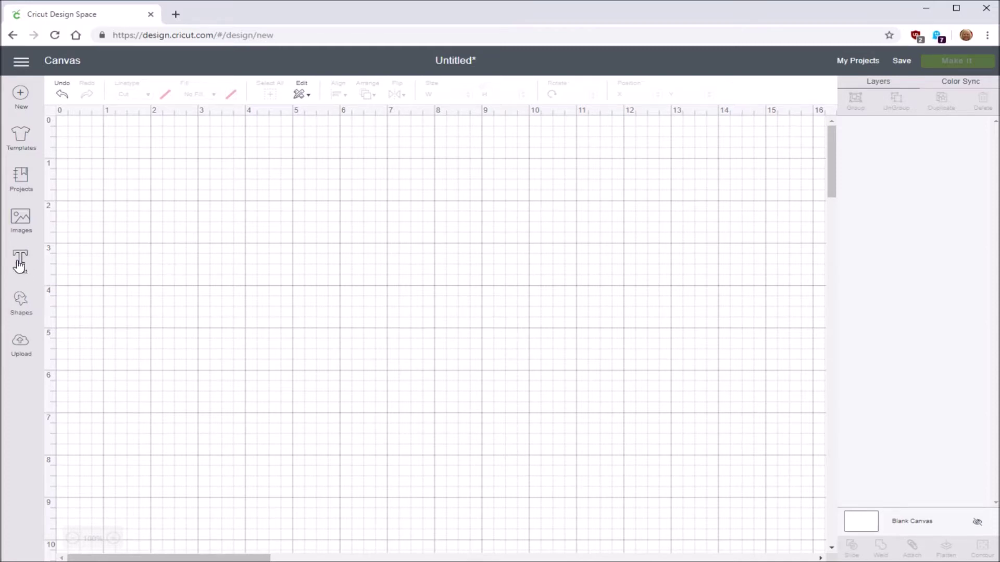
- Add an 11 x 11 inch square and move it to the canvas top-left (X 1.083, Y 1.069)
left_click(20, 299)
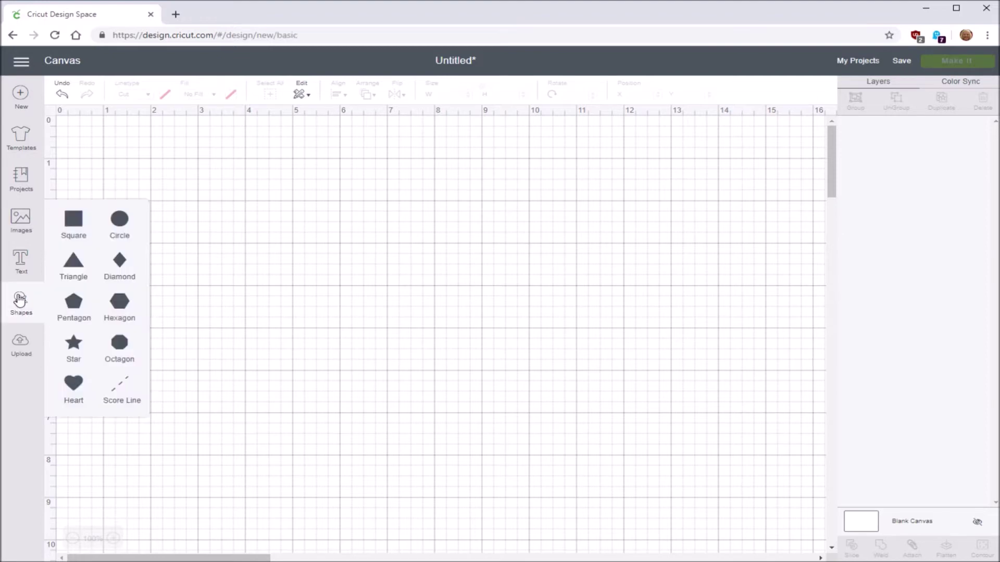
left_click(74, 220)
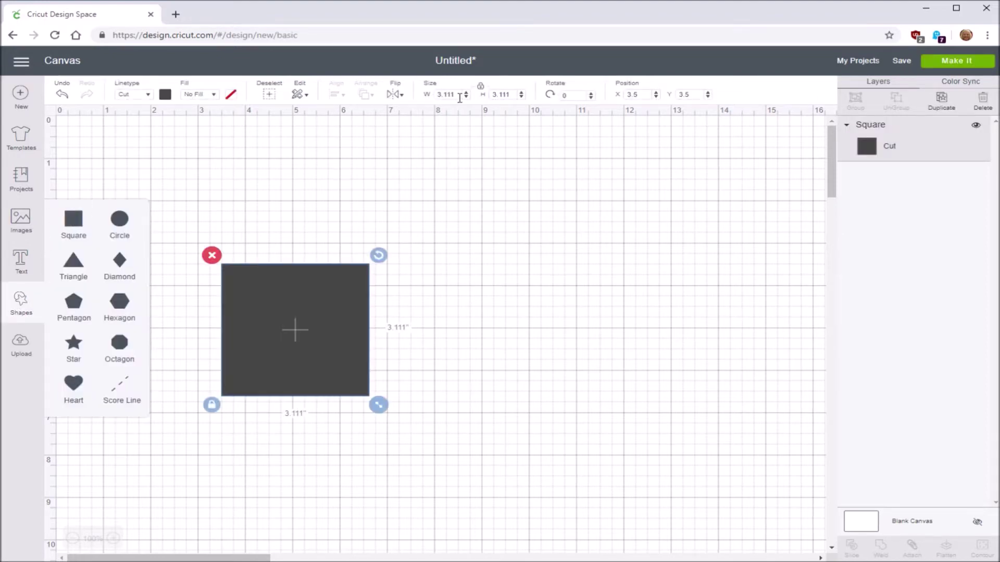
left_click_drag(459, 99, 443, 92)
type("11")
key("Return")
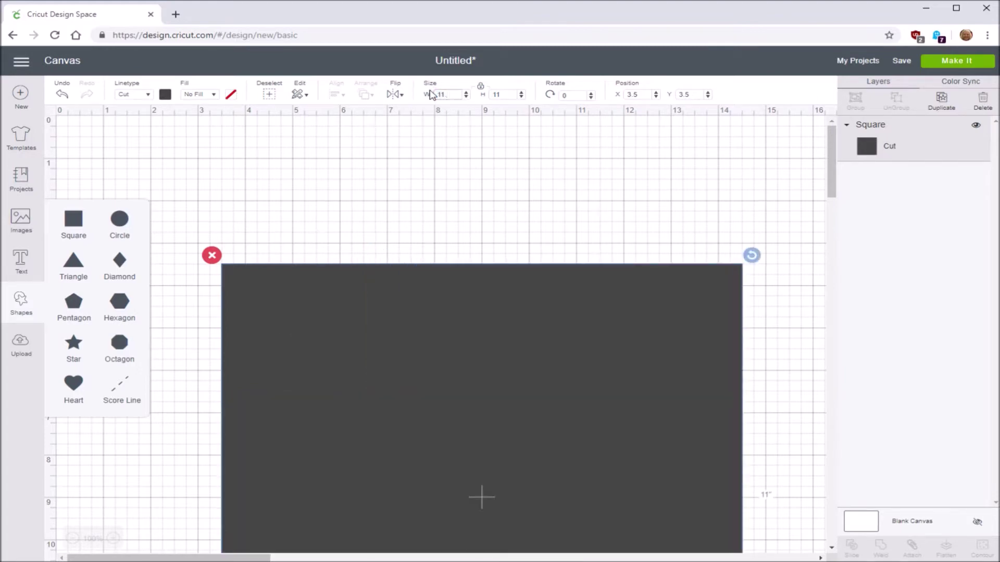
left_click_drag(356, 362, 244, 256)
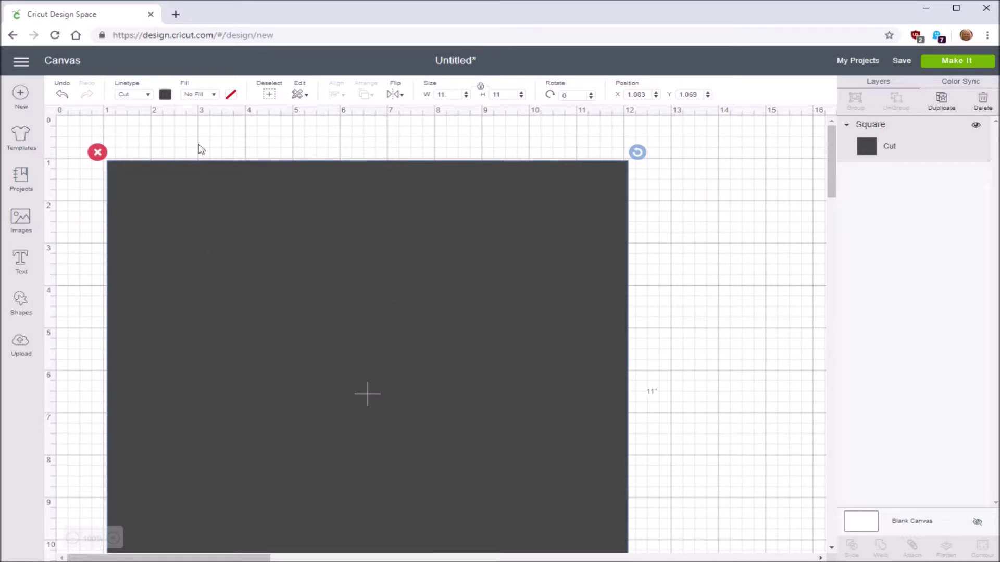
- Color the 11-inch square white from Material colors, then deselect it
left_click(166, 96)
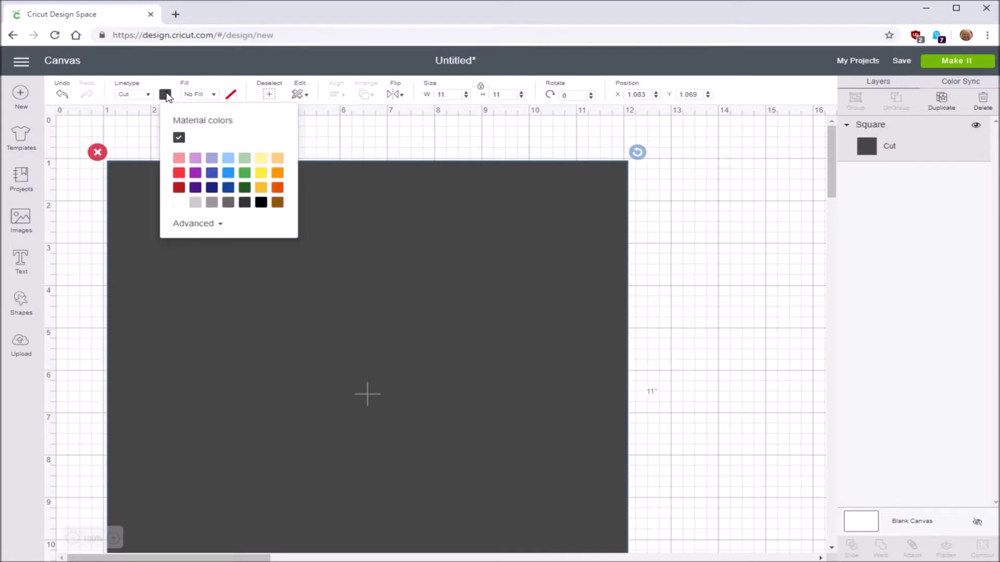
left_click(181, 203)
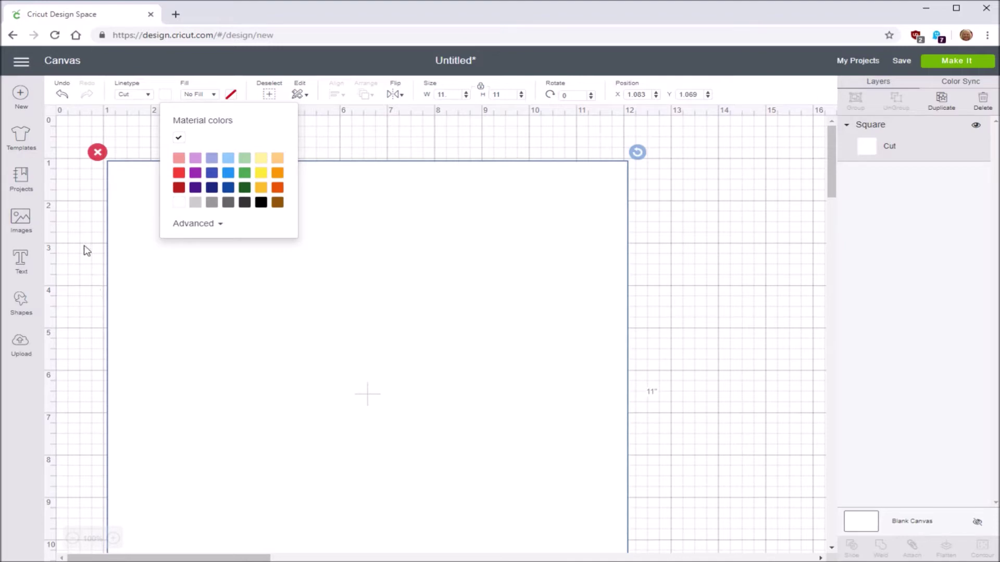
left_click(114, 137)
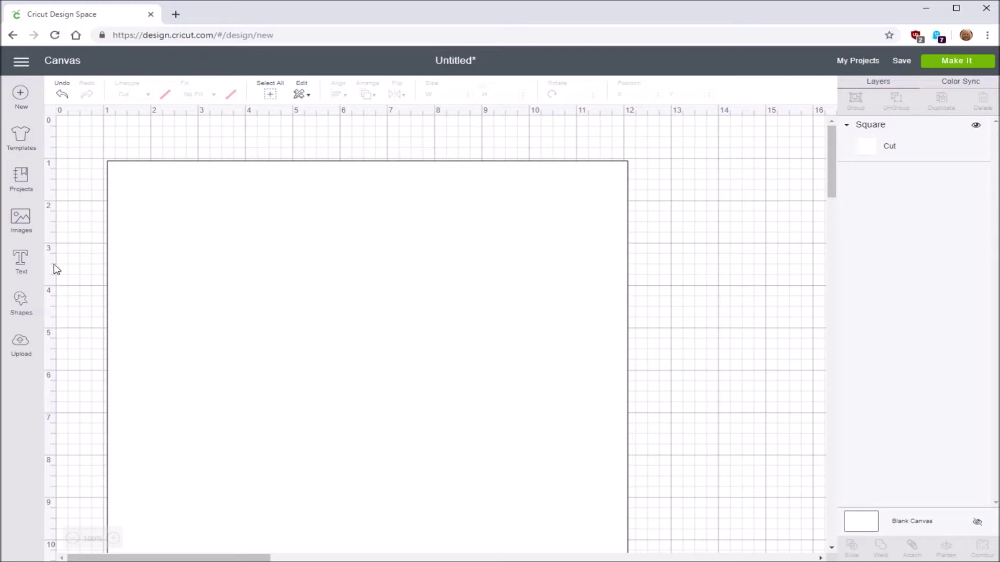
- Add a second square, unlock proportions, size it 2.75 x 3.75 inches and move it near the top
left_click(21, 303)
left_click(73, 219)
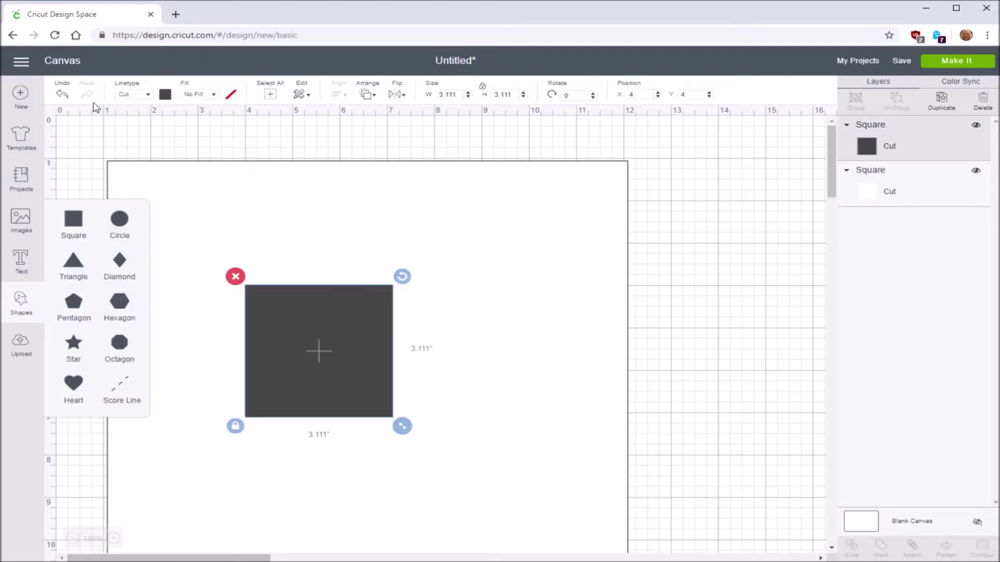
left_click(482, 86)
left_click_drag(460, 94, 436, 99)
left_click_drag(517, 94, 488, 98)
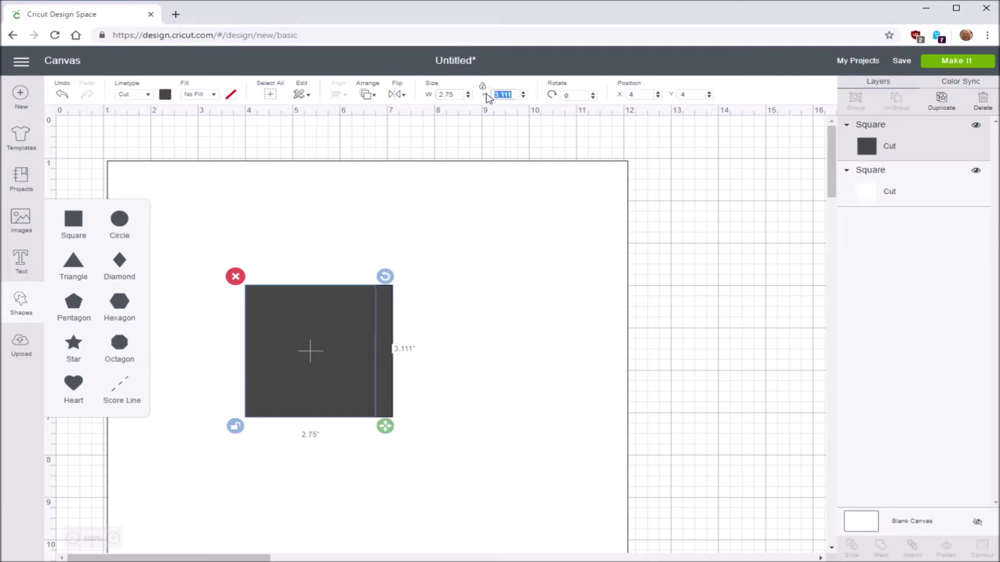
type("3.7")
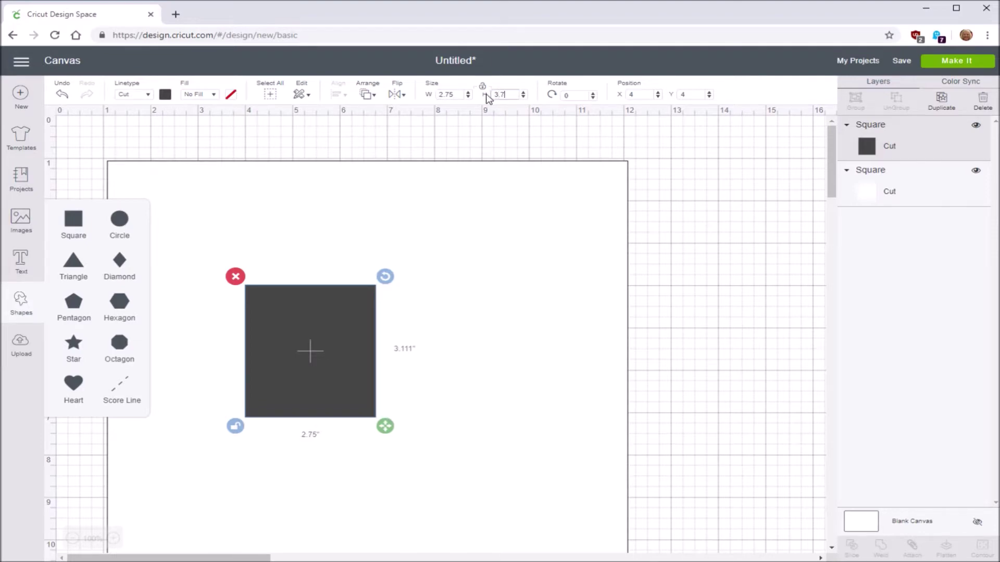
type("5")
key("Return")
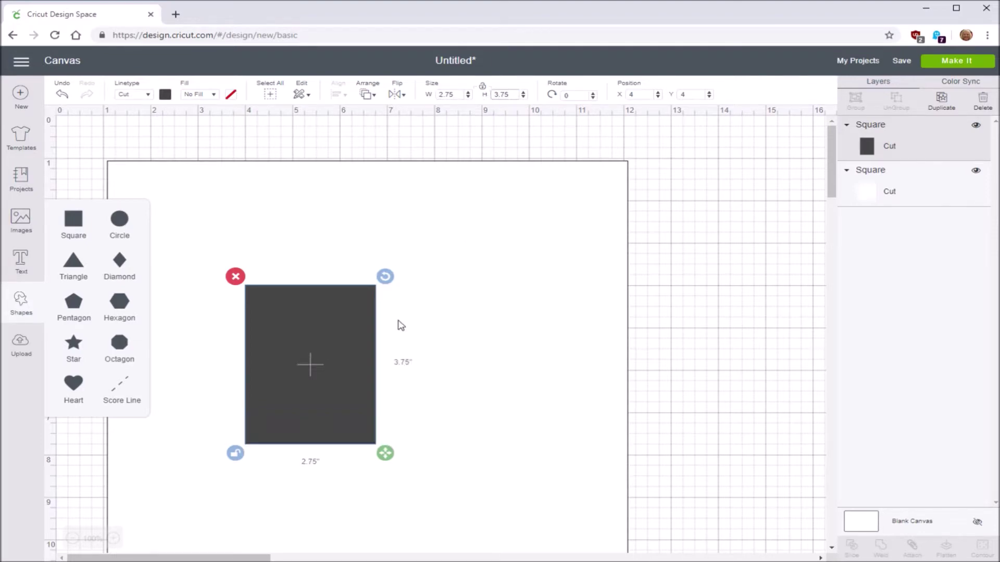
left_click_drag(324, 362, 385, 249)
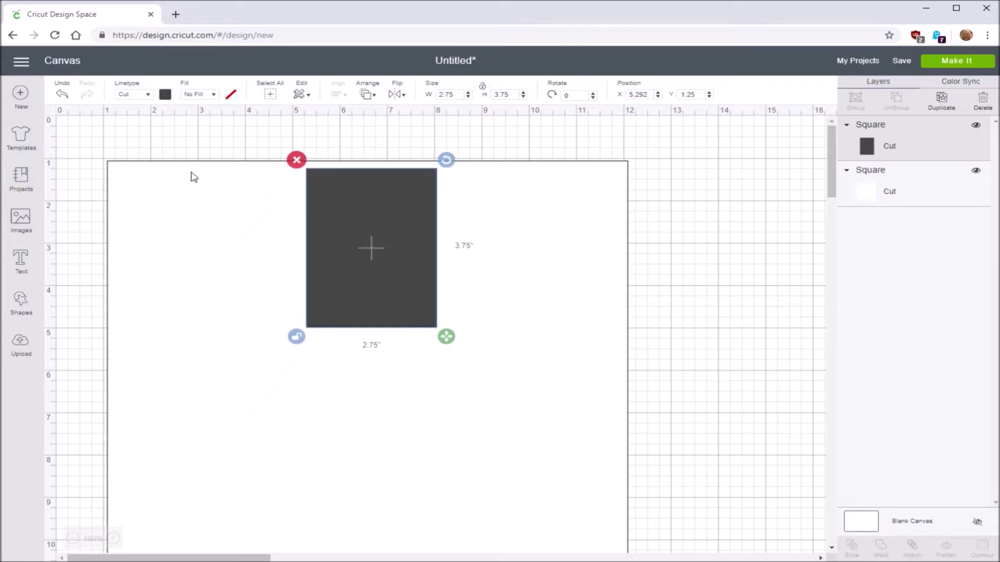
- Resize the rectangle back to a 2.75 x 3.75 inch portrait and nudge it slightly left
left_click(21, 302)
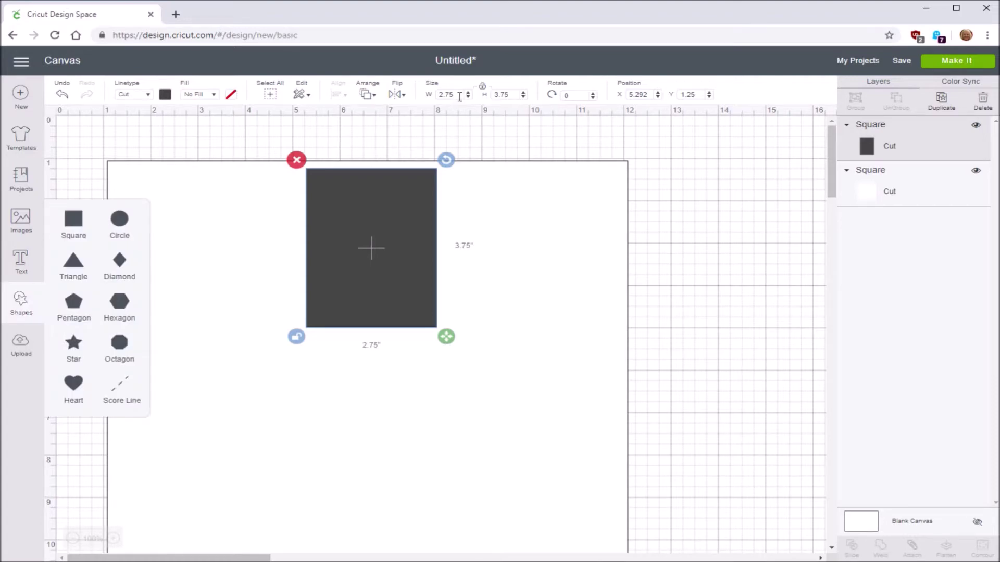
left_click_drag(460, 94, 444, 92)
left_click_drag(509, 95, 480, 99)
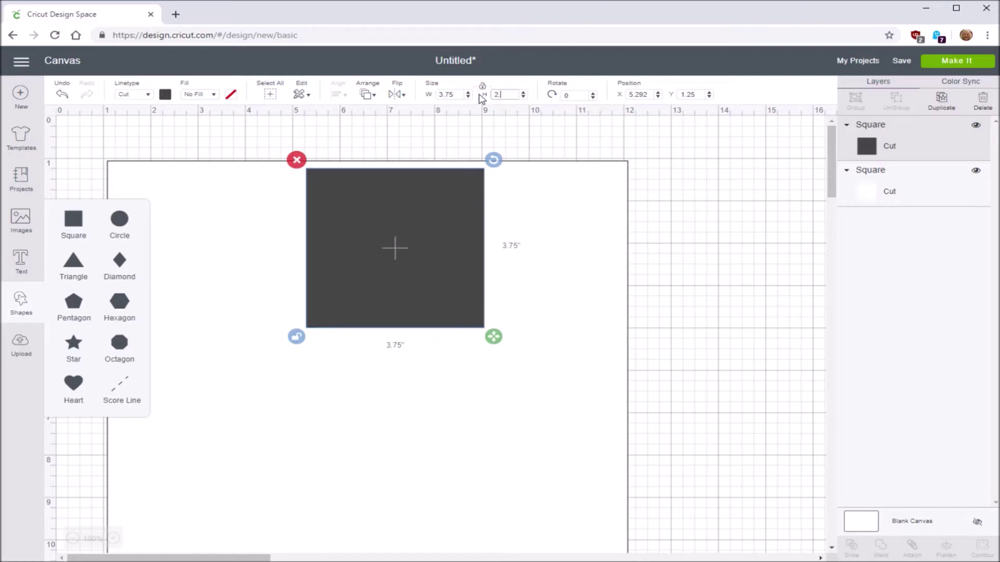
type("2.75")
key("Return")
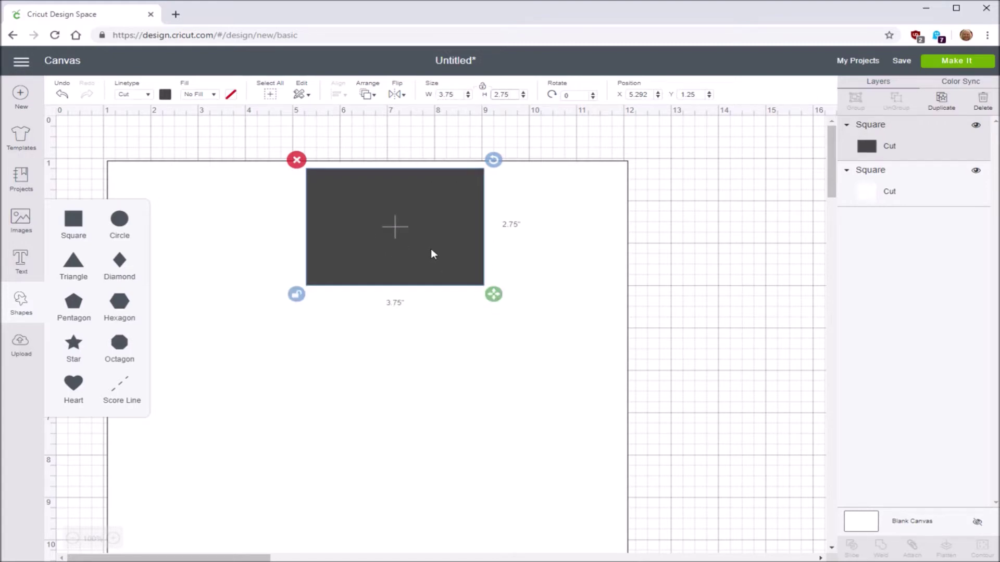
mouse_move(430, 248)
left_mouse_down()
mouse_move(420, 292)
mouse_move(426, 353)
mouse_move(415, 248)
left_mouse_up()
left_click_drag(460, 95, 434, 99)
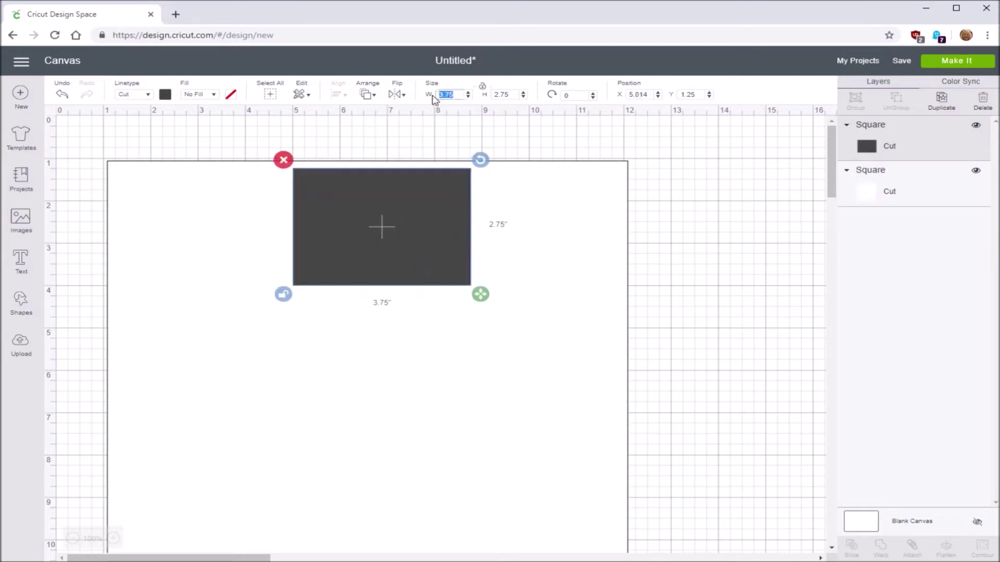
key("Return")
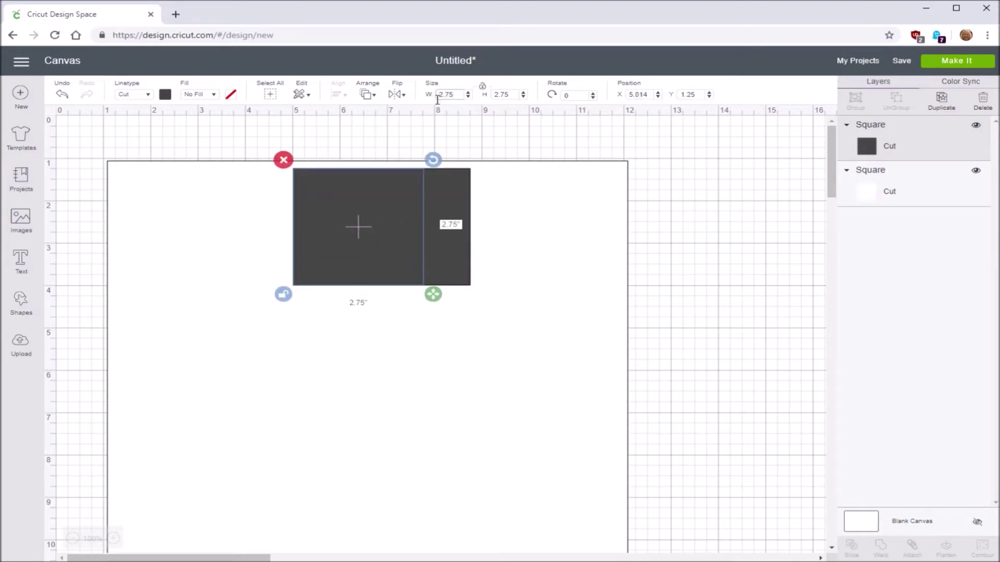
left_click_drag(512, 94, 492, 96)
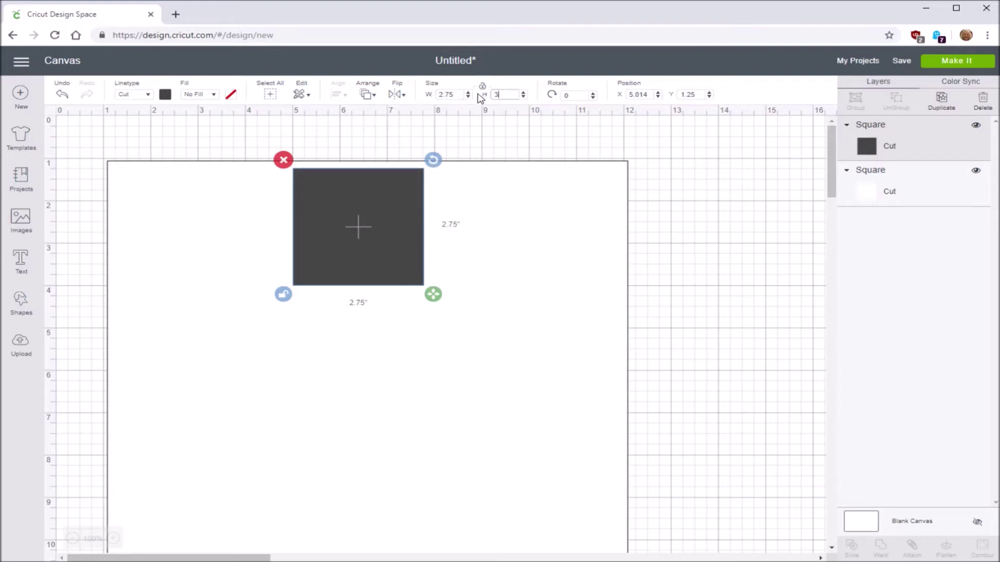
key("Return")
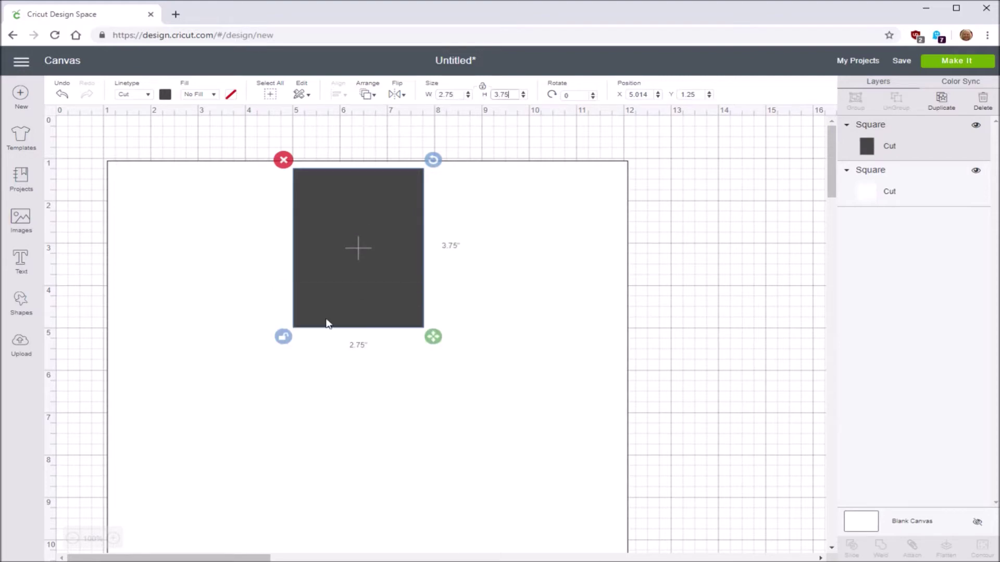
left_click(21, 302)
- Add a 3.75 x 2.75 inch landscape rectangle at the background's lower left
left_click(73, 219)
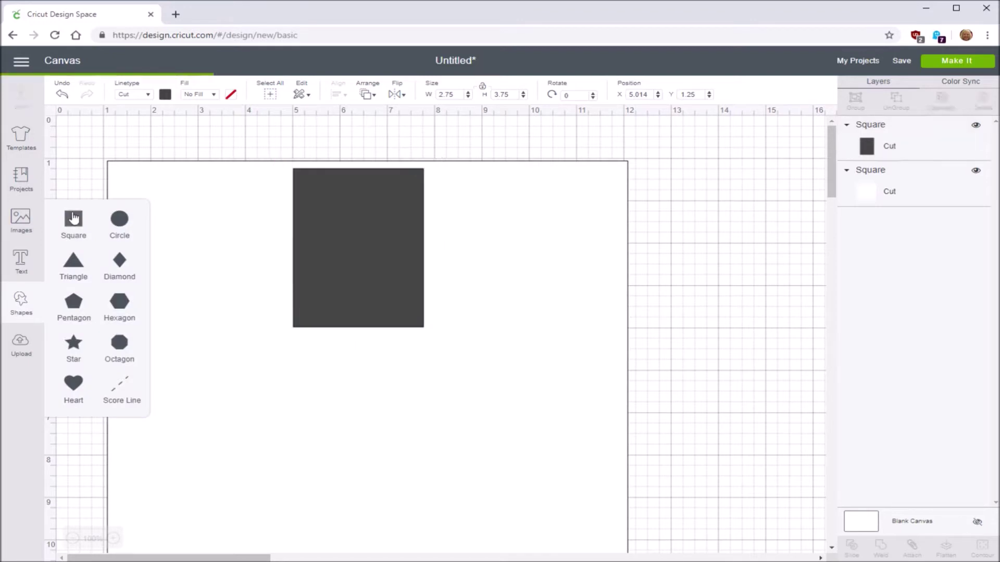
left_click(483, 86)
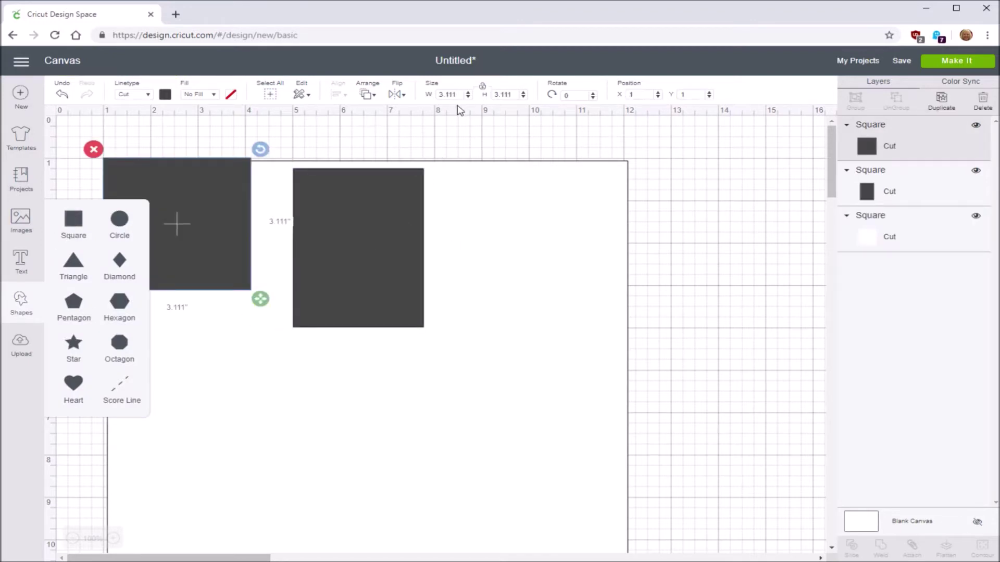
double_click(456, 94)
type("3.75")
key("Return")
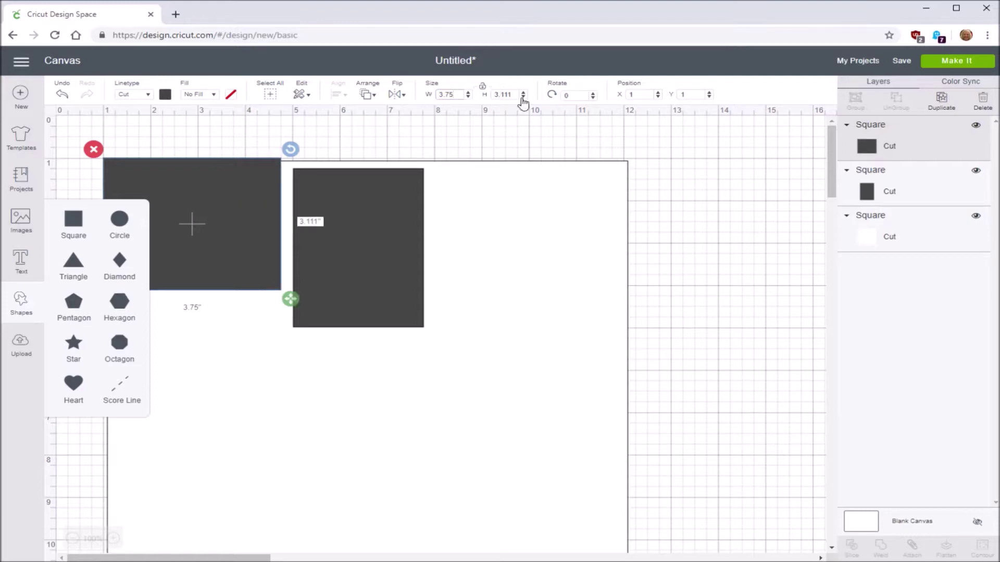
double_click(495, 94)
type("2.75")
key("Return")
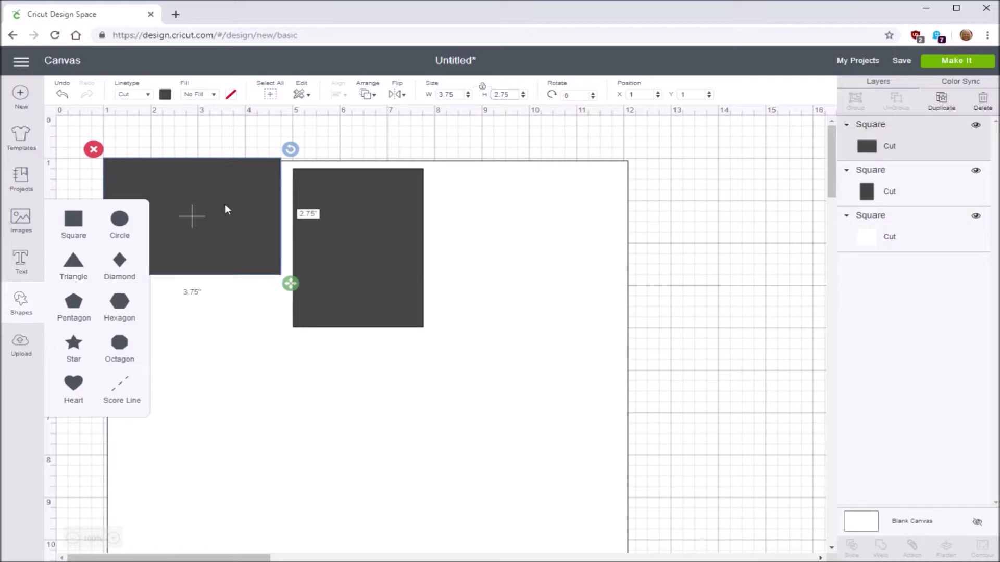
left_click_drag(225, 208, 246, 384)
- Copy the landscape rectangle, paste four copies, and move one to the right side (X 7.75)
right_click(245, 384)
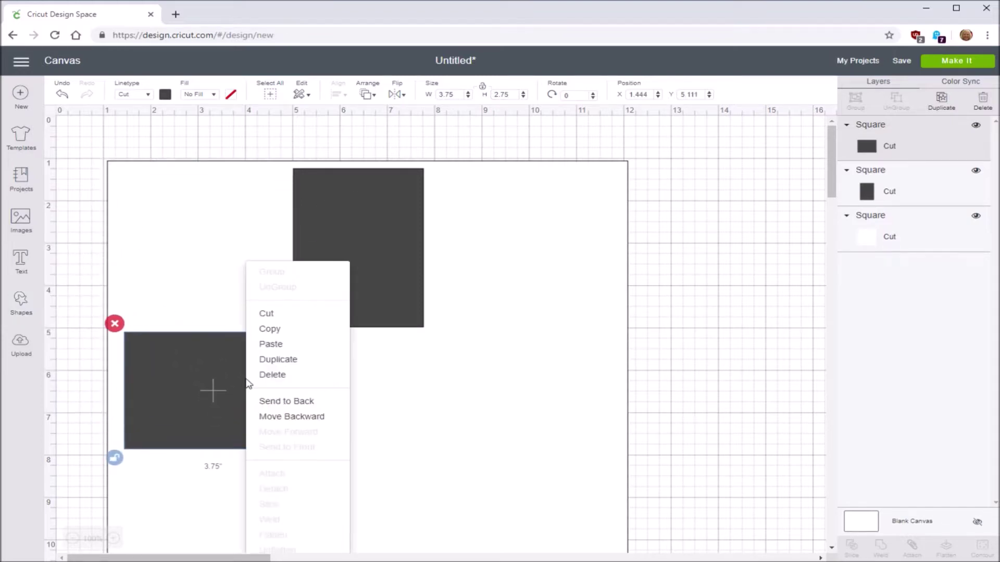
left_click(270, 329)
right_click(281, 328)
left_click(290, 343)
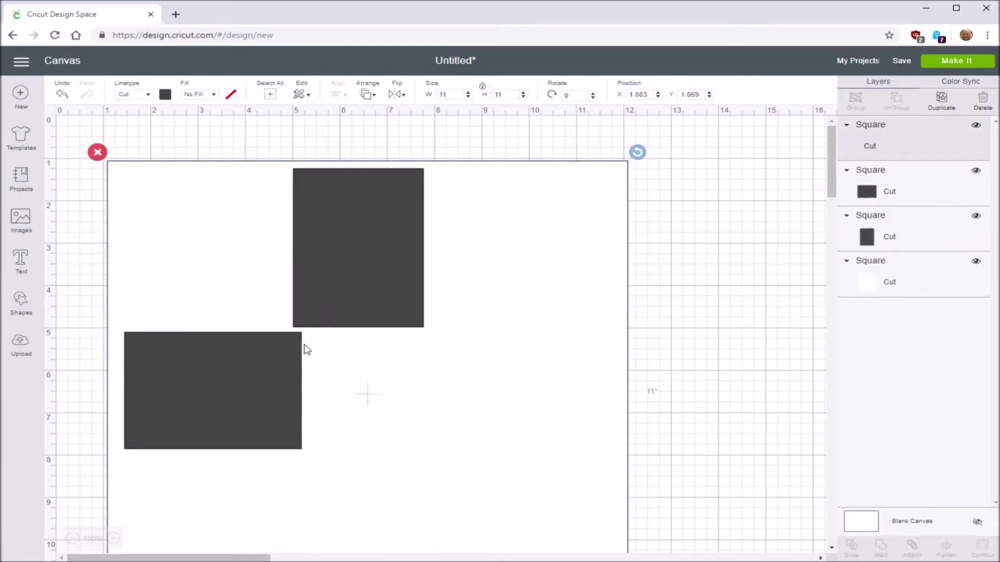
right_click(275, 391)
left_click(302, 345)
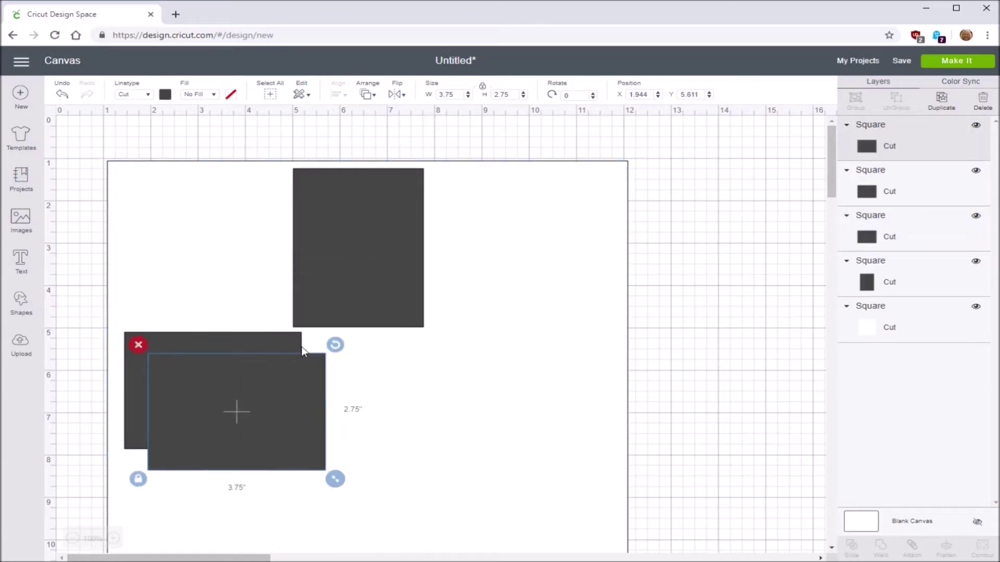
right_click(303, 350)
left_click(319, 344)
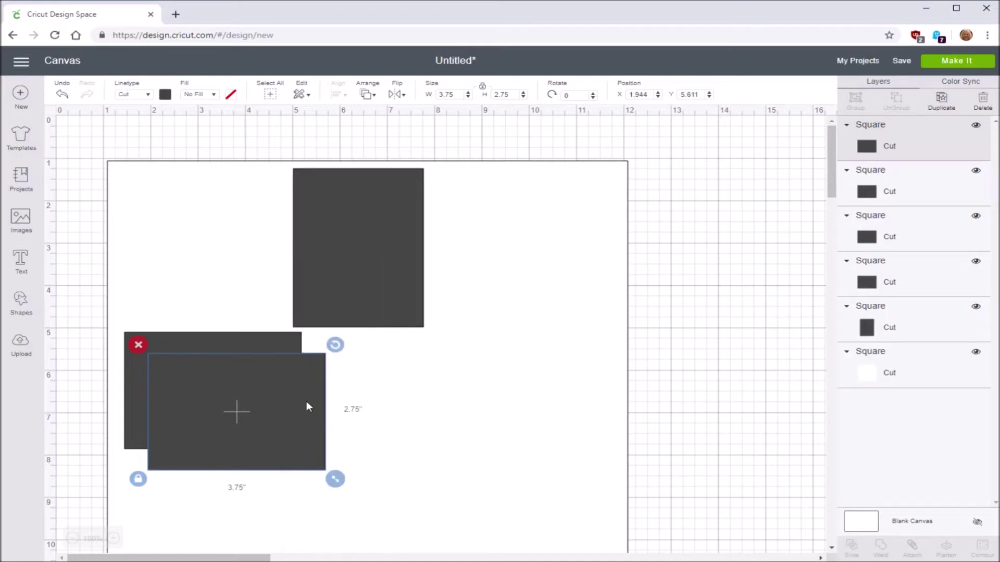
right_click(307, 406)
left_click(319, 344)
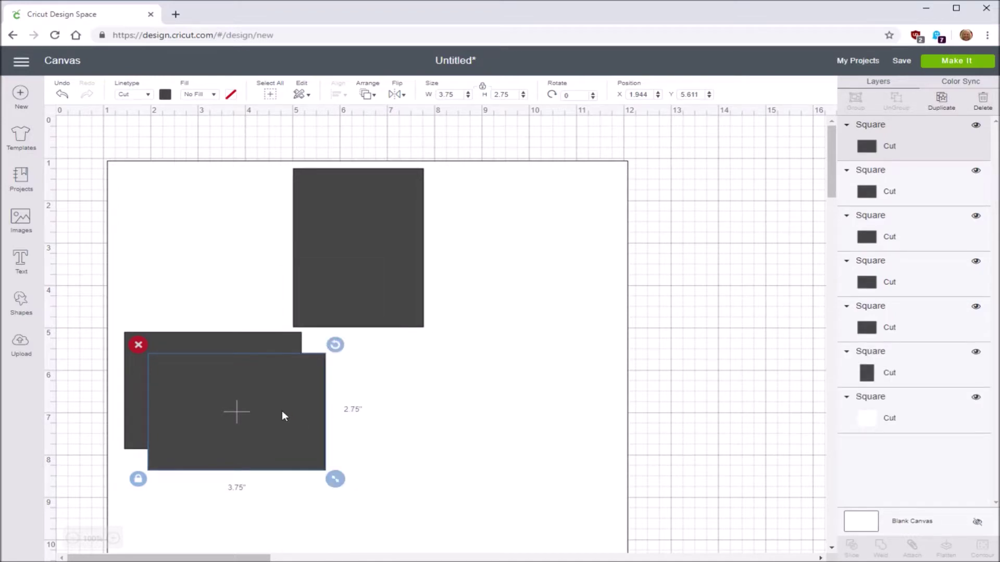
left_click_drag(284, 415, 550, 395)
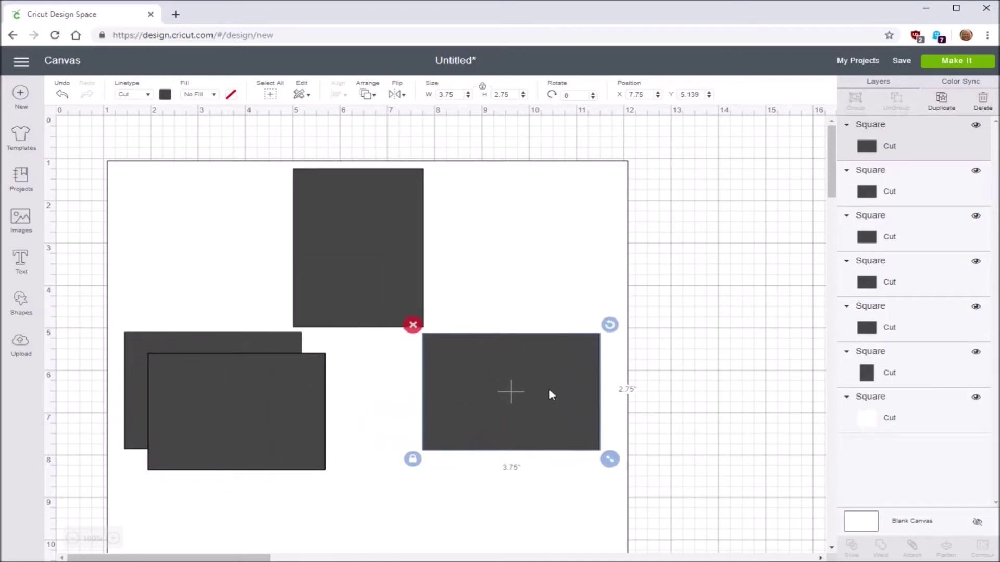
- Spread the stacked landscape rectangles to the lower left, bottom right, top and right-middle around the tall frame
scroll(728, 300, "down", 3)
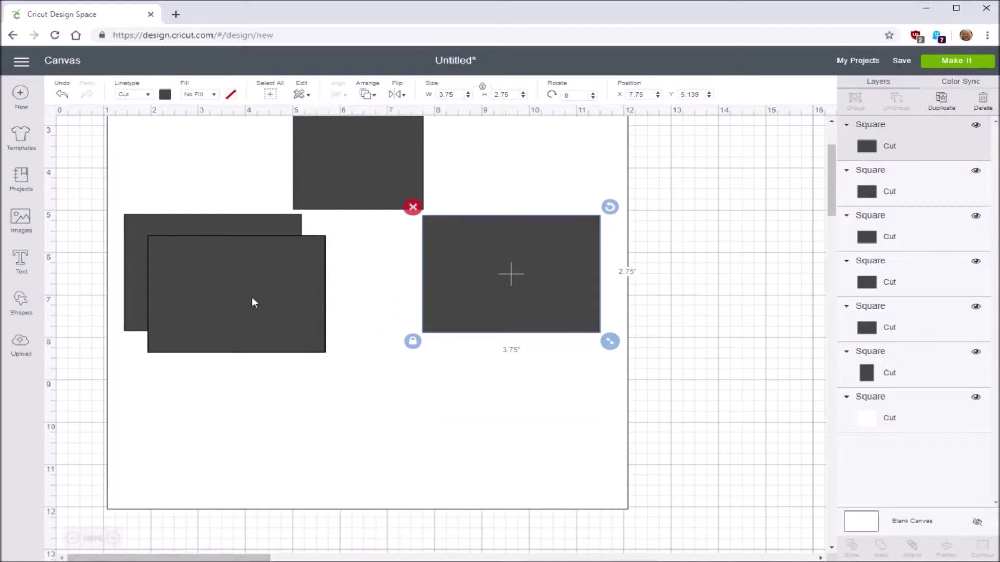
left_click_drag(251, 302, 213, 440)
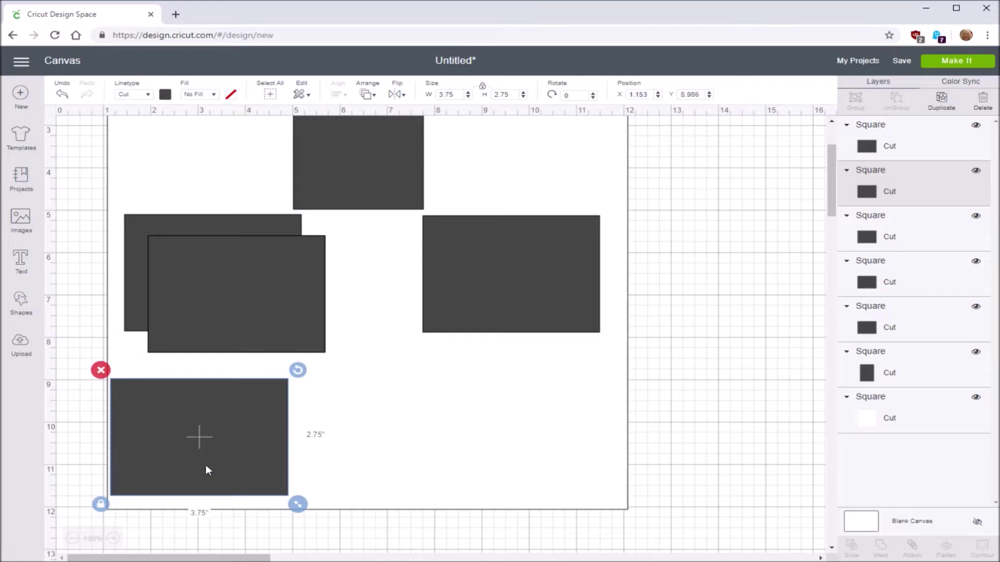
left_click_drag(248, 315, 546, 450)
scroll(692, 351, "up", 3)
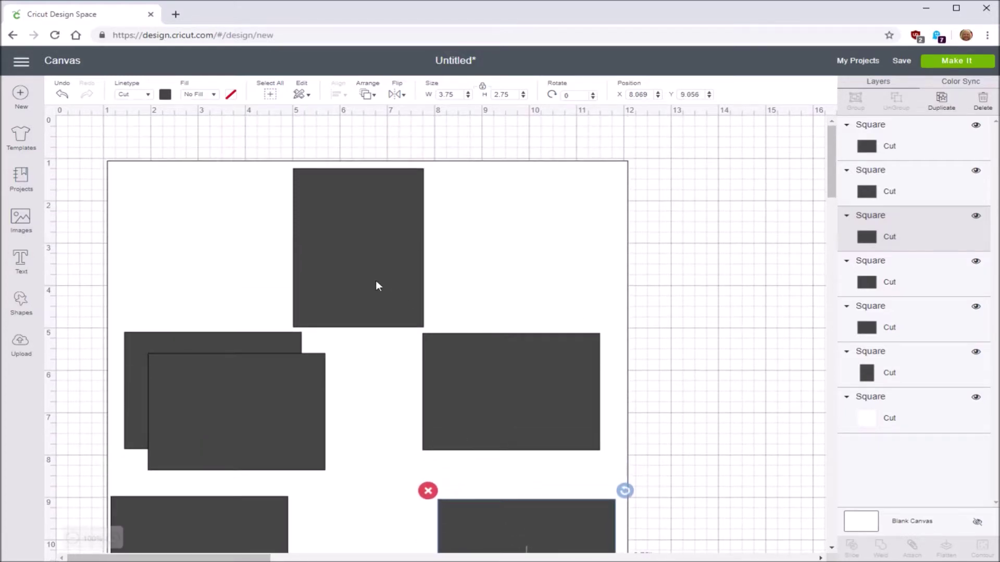
left_click_drag(378, 285, 380, 277)
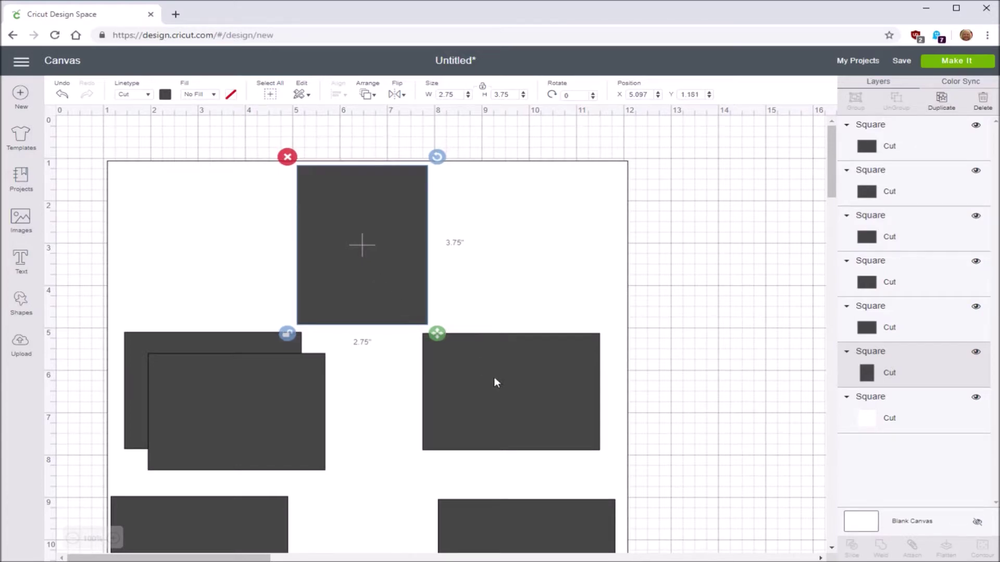
left_click_drag(494, 378, 533, 278)
left_click_drag(234, 384, 207, 250)
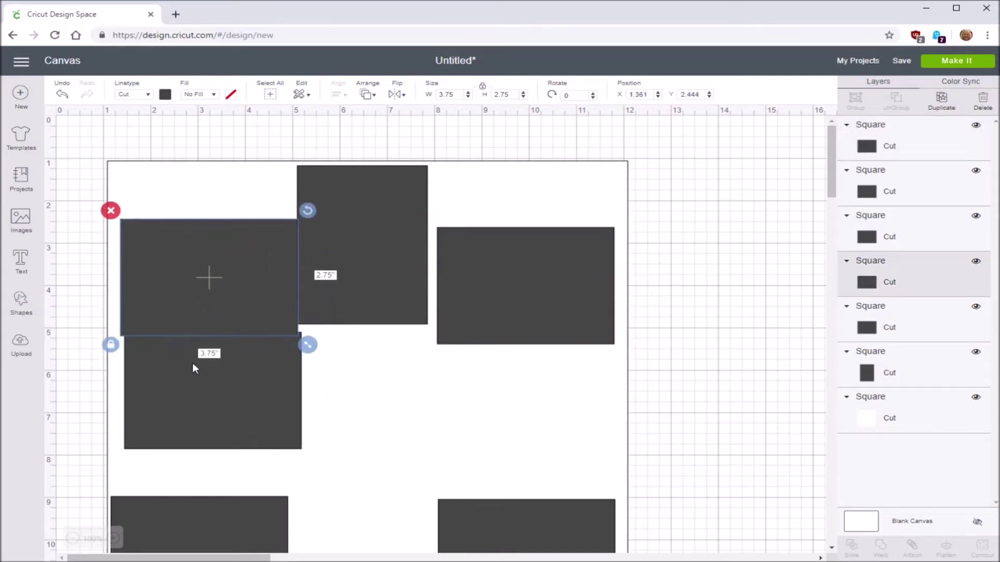
left_click_drag(195, 374, 196, 401)
left_click_drag(209, 277, 523, 416)
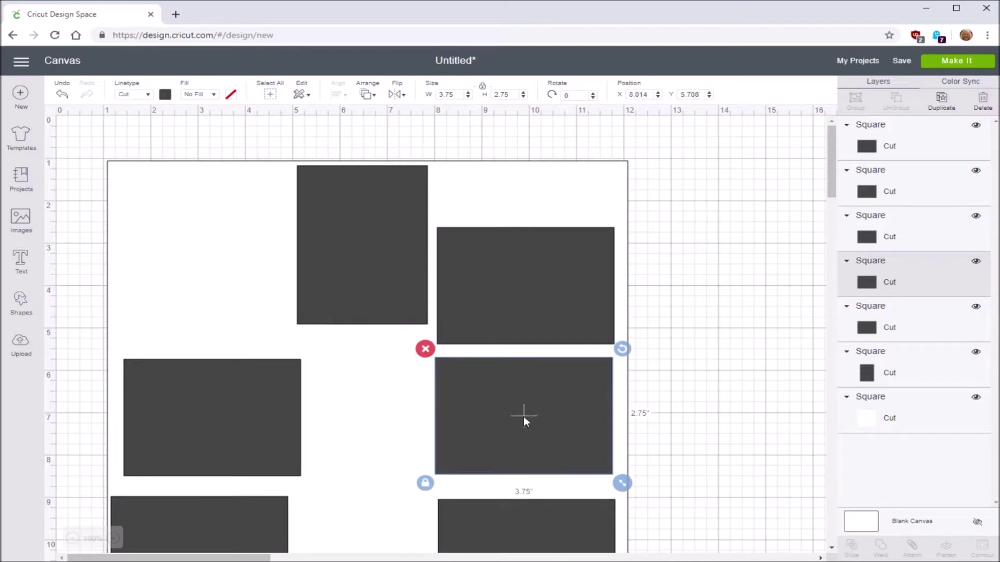
- Paste another landscape rectangle and place it at the top left beside the portrait frame
right_click(526, 299)
left_click(544, 344)
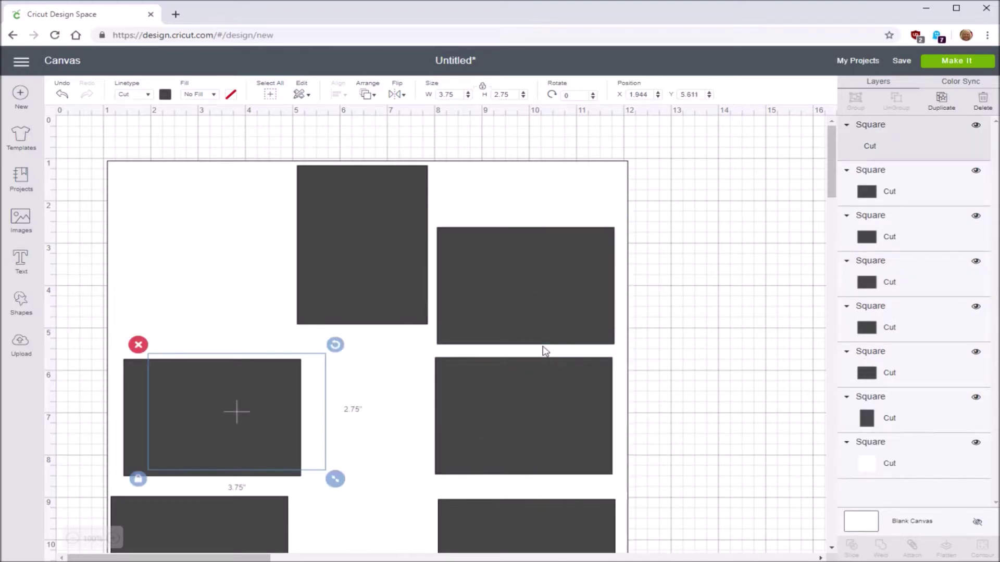
left_click_drag(225, 409, 191, 289)
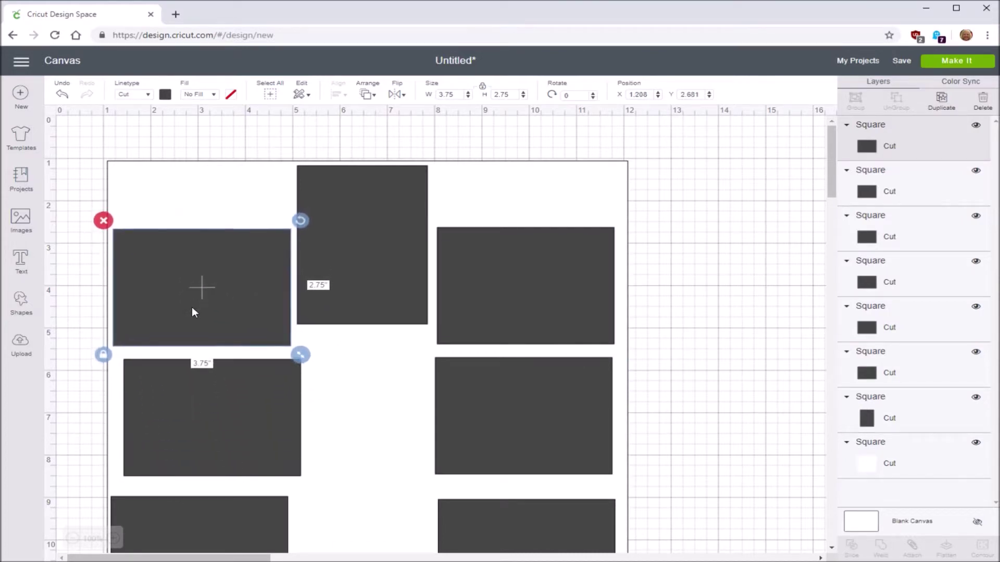
- Delete the surplus rectangle and move the bottom-right rectangle to bottom centre
scroll(675, 423, "down", 2)
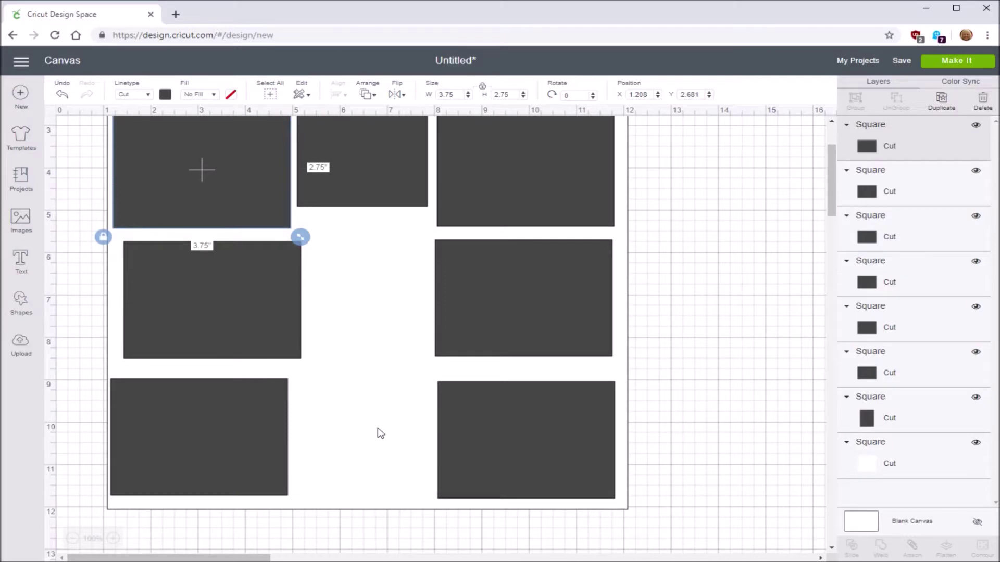
left_click_drag(230, 443, 329, 450)
right_click(322, 447)
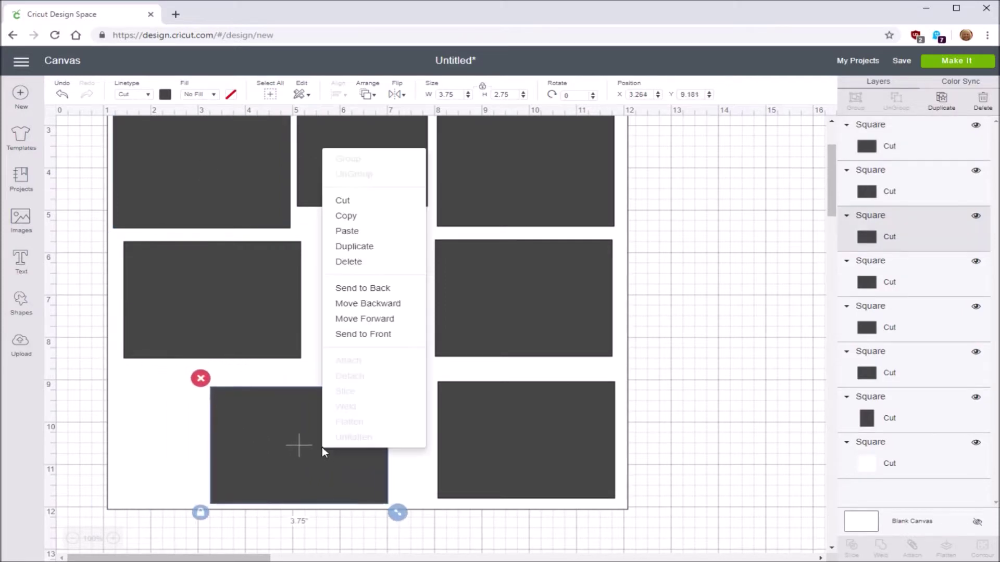
left_click(348, 262)
left_click_drag(527, 445, 384, 437)
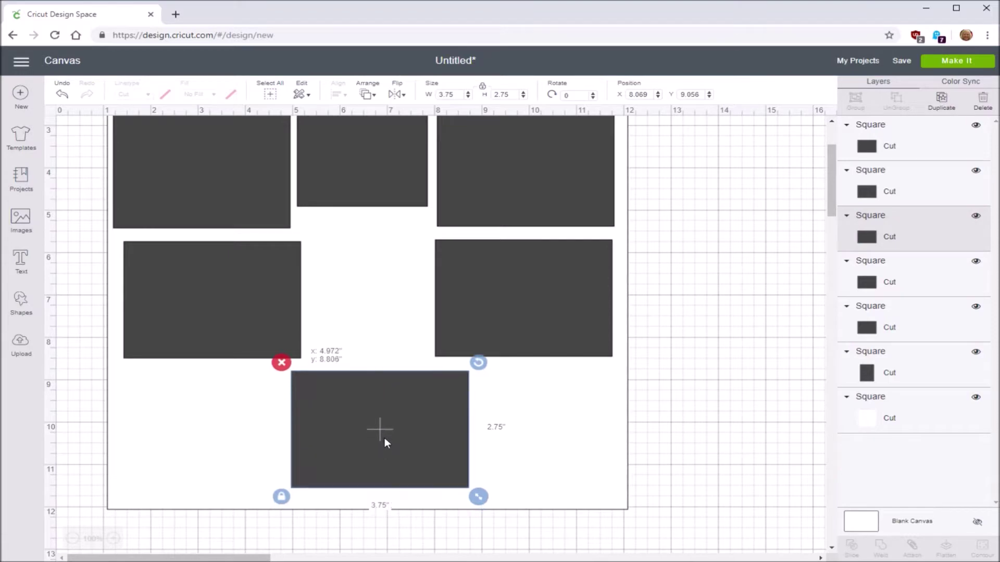
- Nudge the two middle-row rectangles and the bottom-centre rectangle into even alignment
left_click(488, 325)
left_click_drag(495, 326, 501, 325)
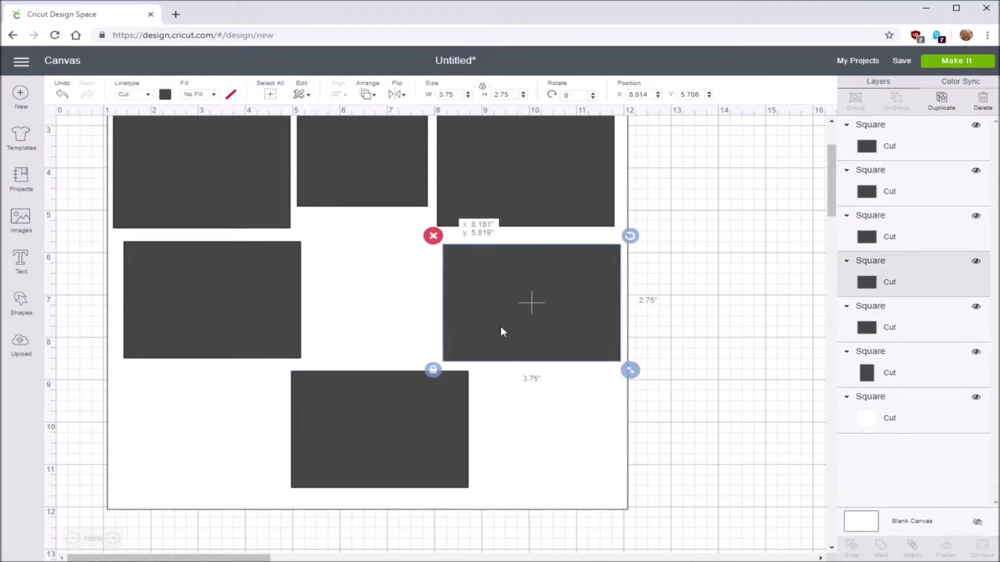
left_click(227, 313)
left_click_drag(226, 314, 216, 320)
scroll(755, 471, "up", 3)
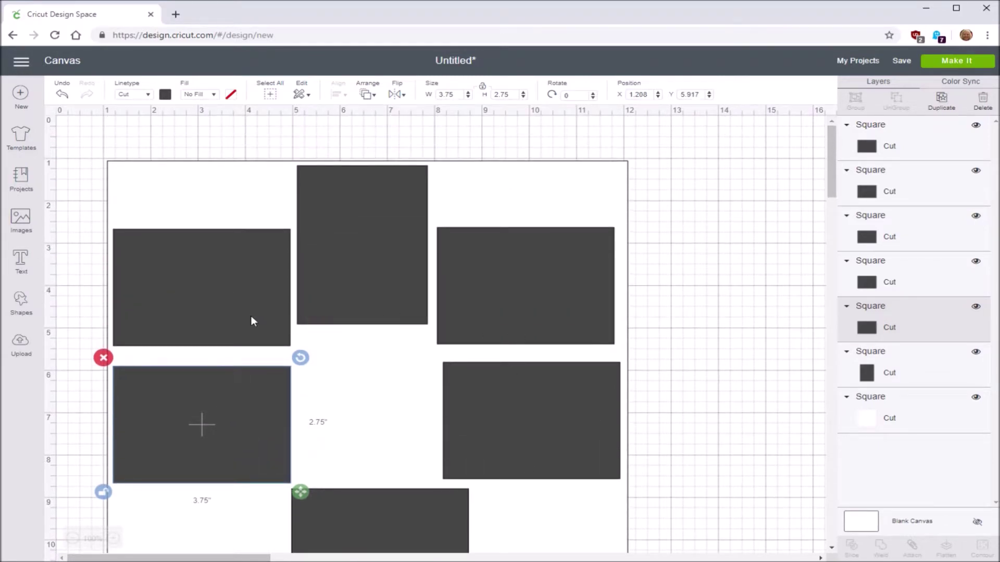
left_click_drag(216, 410, 215, 413)
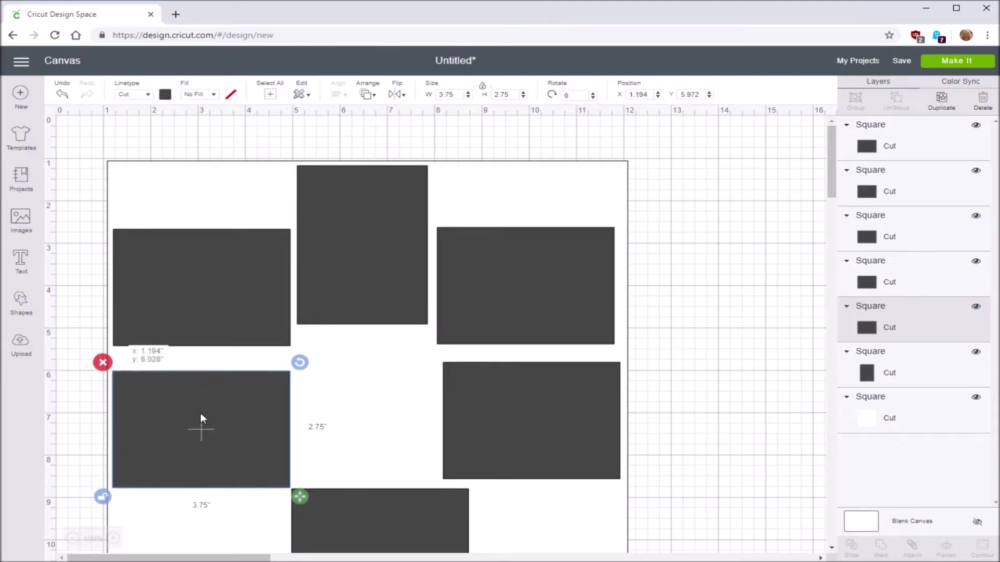
left_click_drag(200, 414, 199, 414)
left_click_drag(502, 419, 505, 426)
left_click_drag(421, 527, 413, 530)
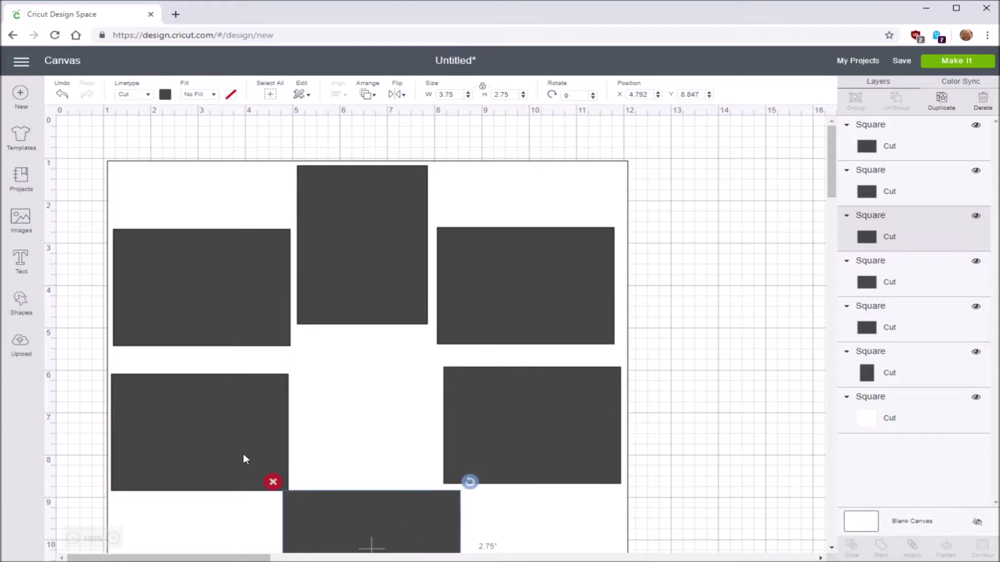
left_click_drag(242, 454, 243, 440)
left_click_drag(492, 448, 488, 436)
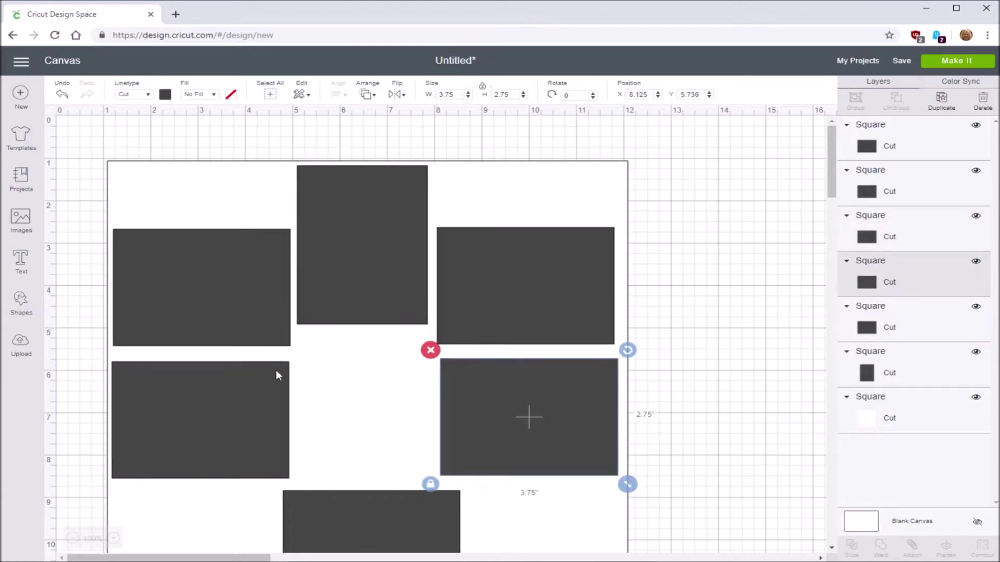
left_click_drag(256, 408, 254, 418)
scroll(714, 458, "down", 2)
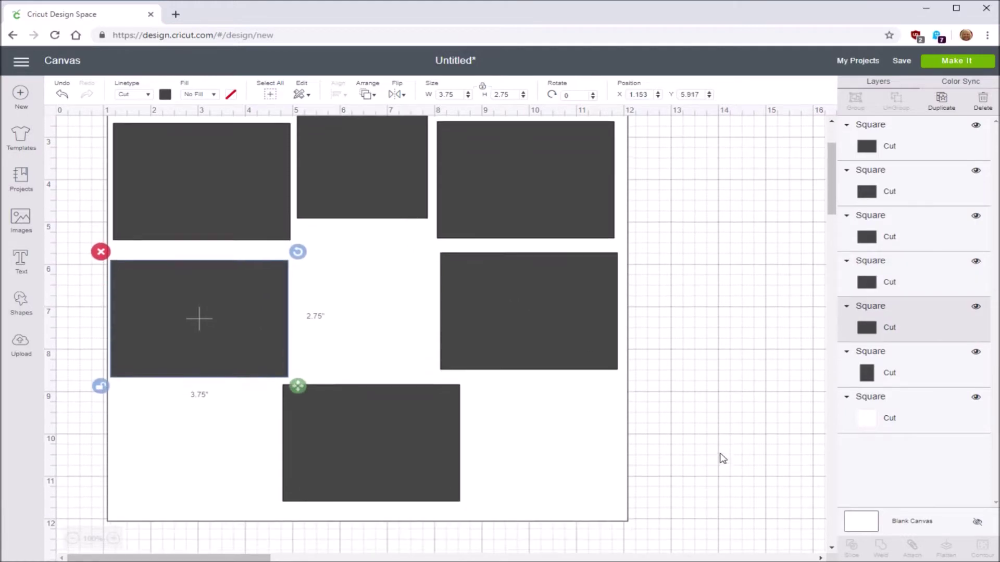
scroll(722, 458, "down", 1)
left_click_drag(400, 441, 399, 445)
left_click_drag(490, 335, 501, 351)
left_click_drag(248, 350, 252, 357)
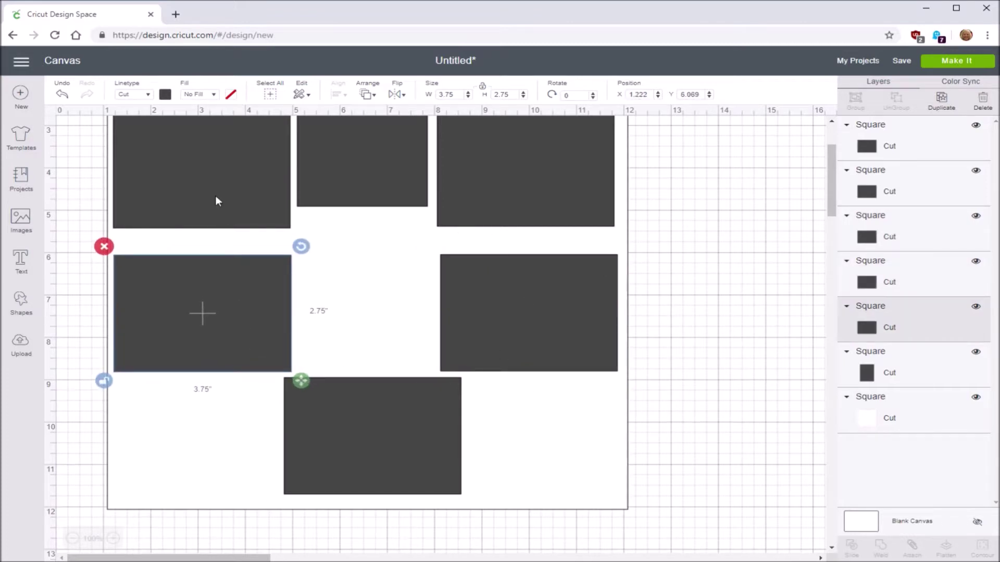
- Align the top-row frames and set the middle-left frame to X 1.25, Y 6.014, then deselect
left_click_drag(218, 201, 214, 210)
left_click_drag(535, 177, 545, 196)
scroll(729, 263, "up", 3)
left_click_drag(369, 277, 375, 294)
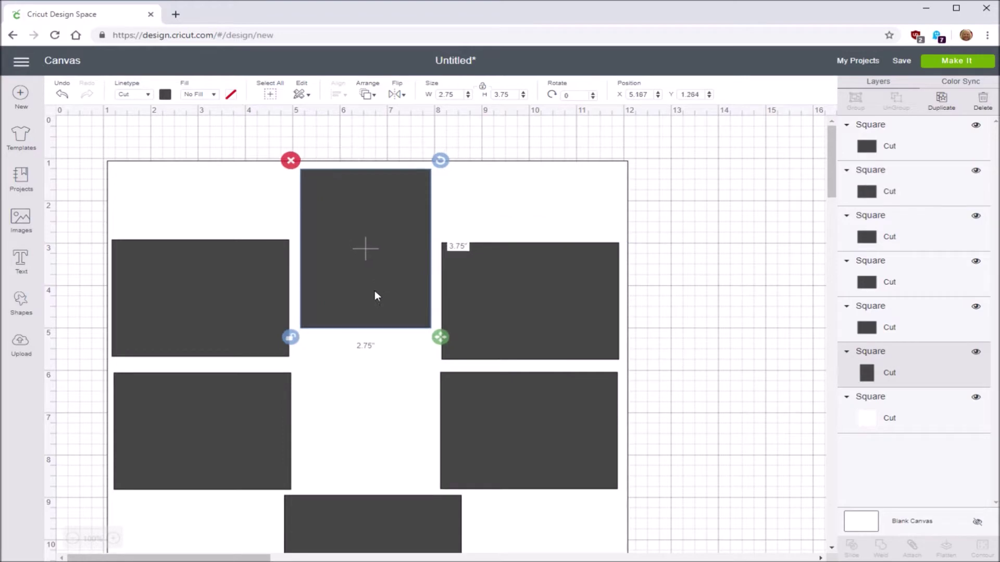
left_click(252, 427)
left_click_drag(252, 426, 249, 428)
left_click(497, 437)
left_click_drag(497, 436, 501, 440)
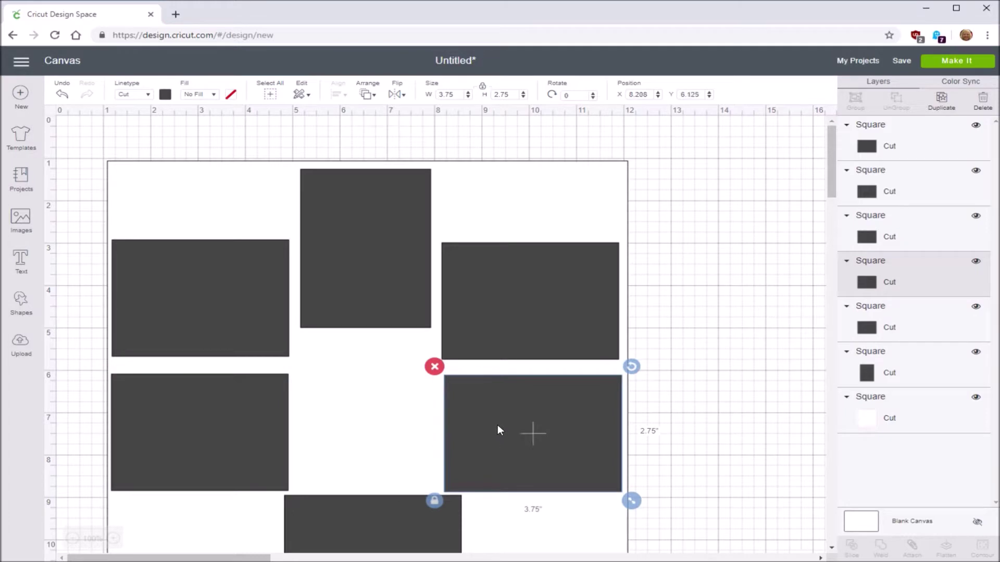
left_click_drag(499, 341, 498, 320)
left_click_drag(196, 334, 197, 320)
left_click_drag(464, 433, 477, 424)
left_click_drag(208, 320, 211, 320)
left_click_drag(192, 429, 197, 428)
scroll(542, 511, "down", 2)
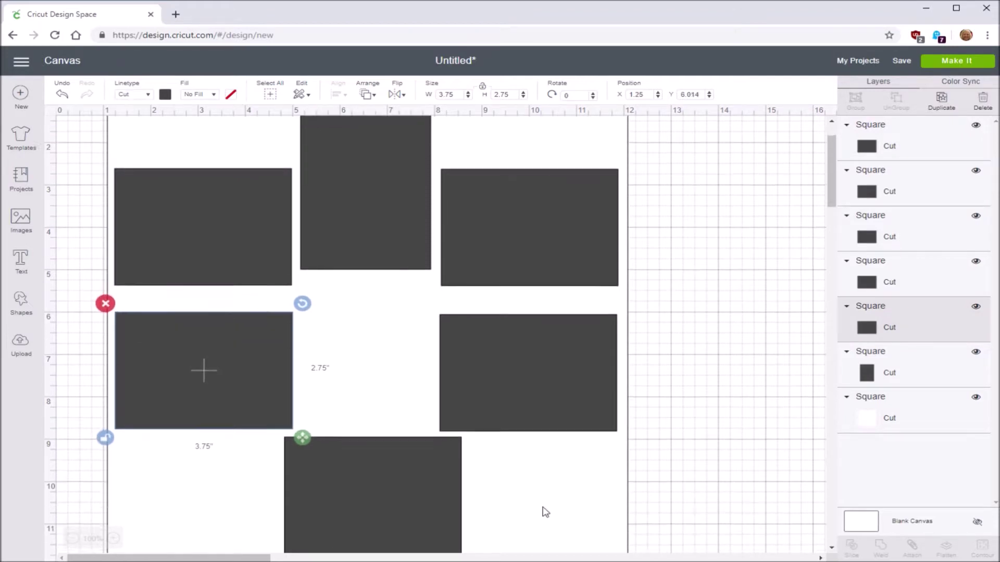
scroll(544, 511, "up", 1)
scroll(544, 512, "up", 1)
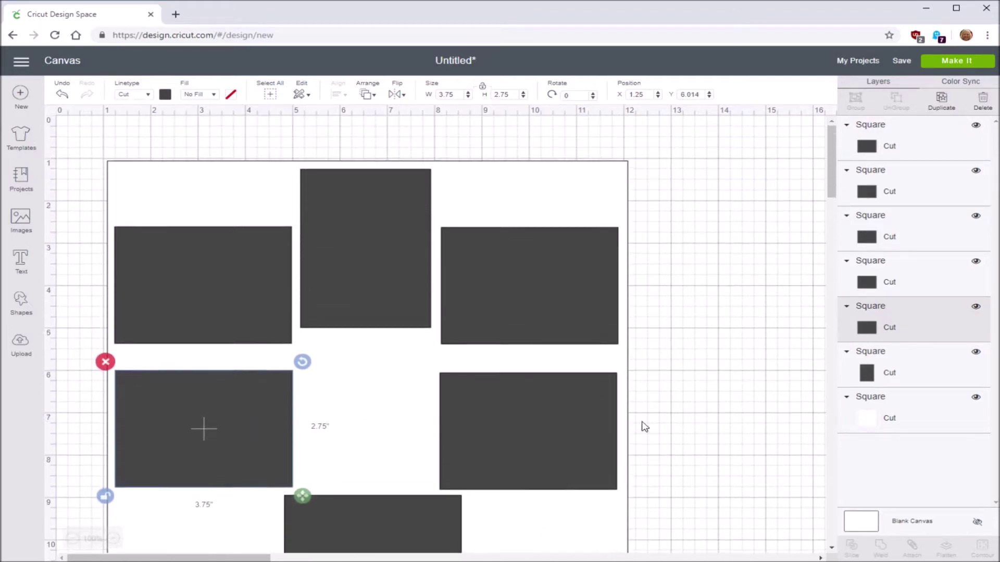
left_click(786, 318)
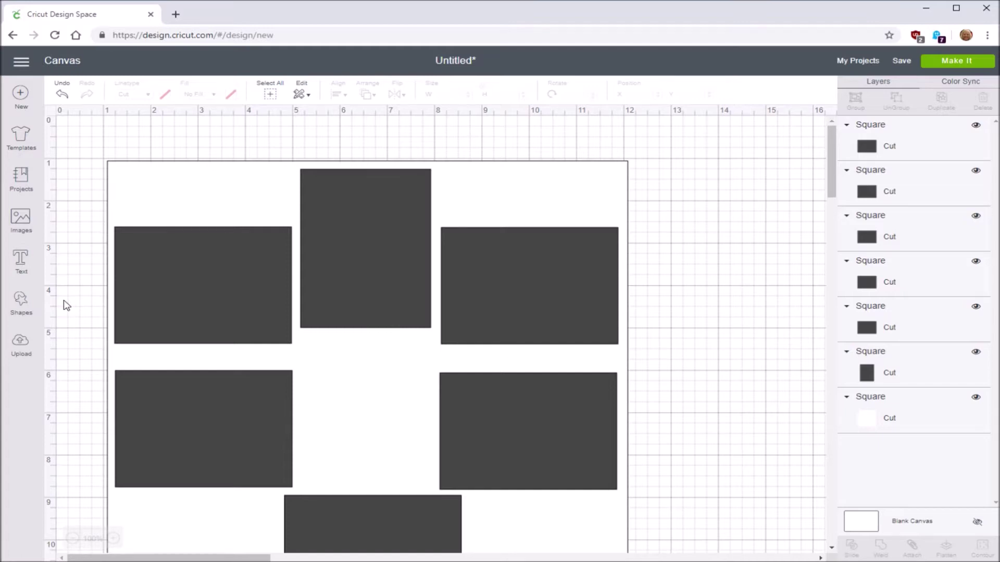
- Add a text box and set its font to Babette (Writing), filtering for single-layer fonts
left_click(18, 263)
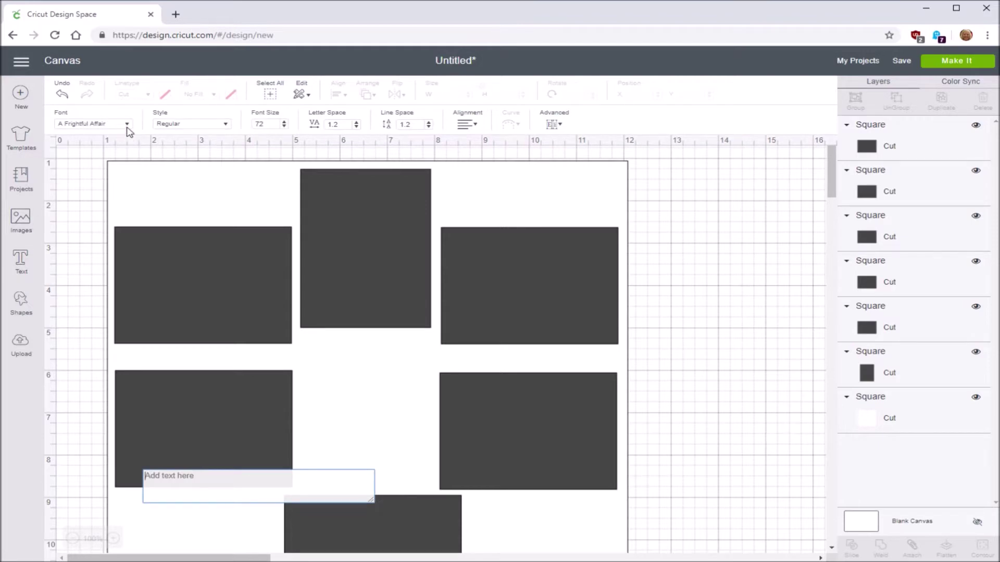
left_click(128, 125)
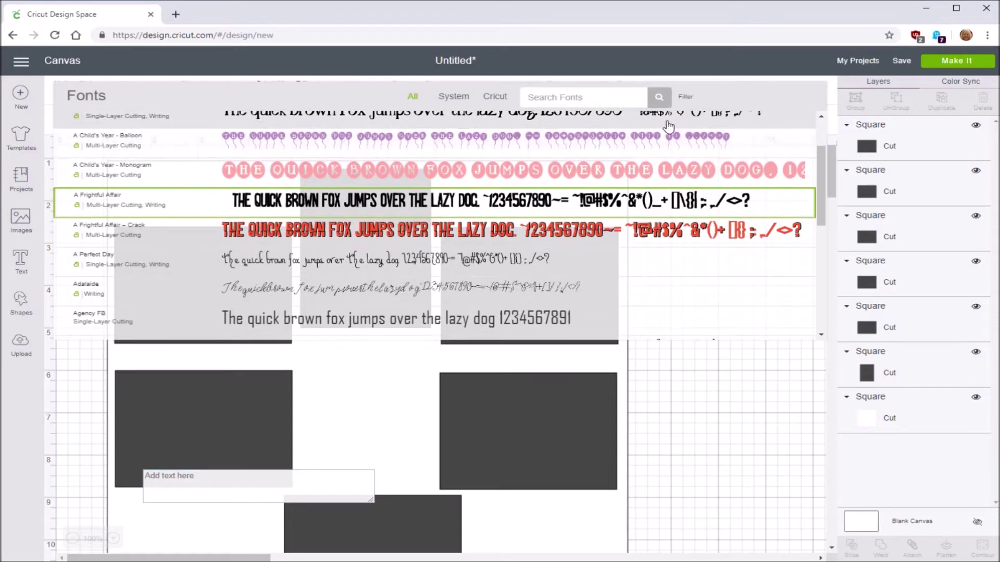
left_click(685, 98)
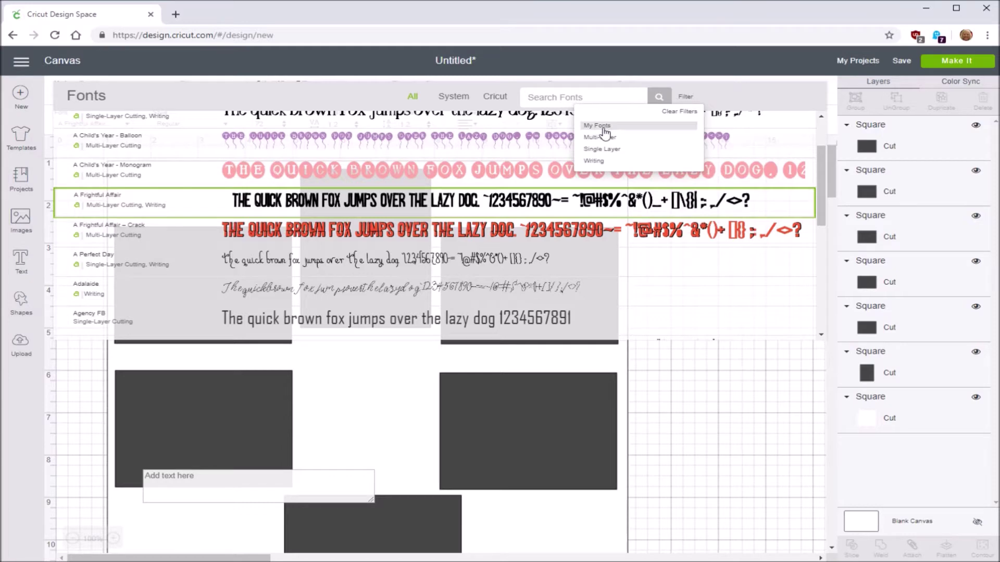
left_click(600, 151)
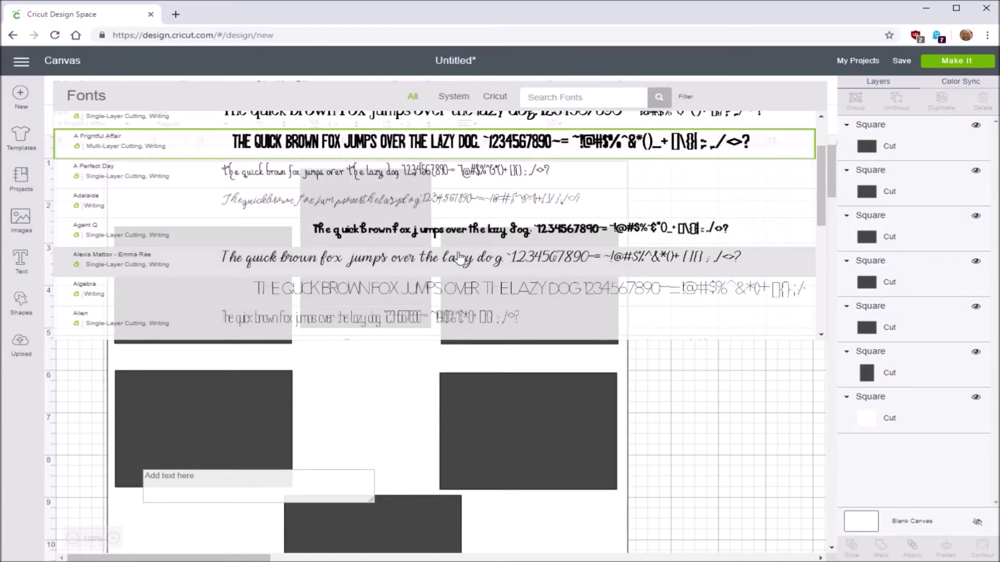
scroll(334, 265, "up", 2)
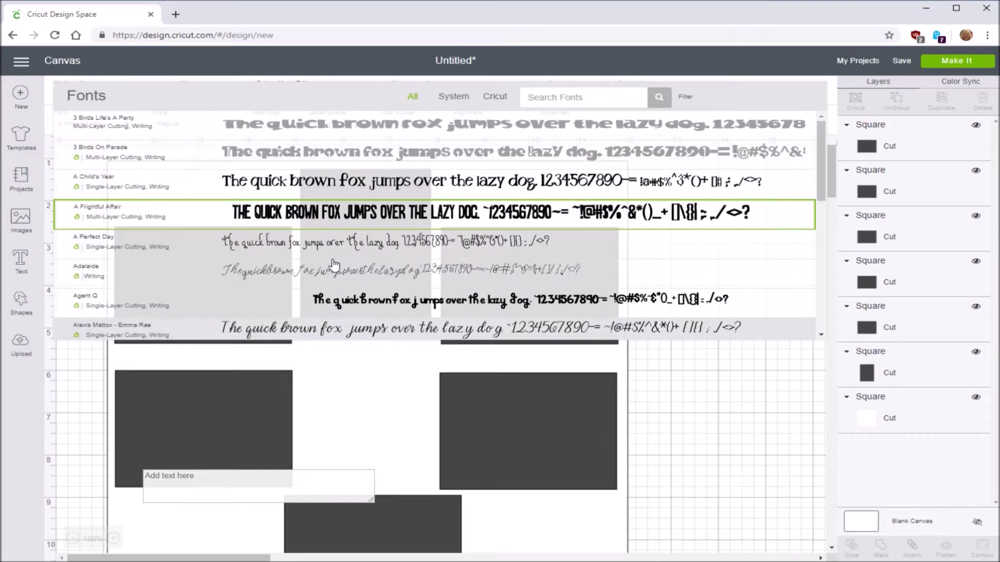
scroll(333, 264, "down", 3)
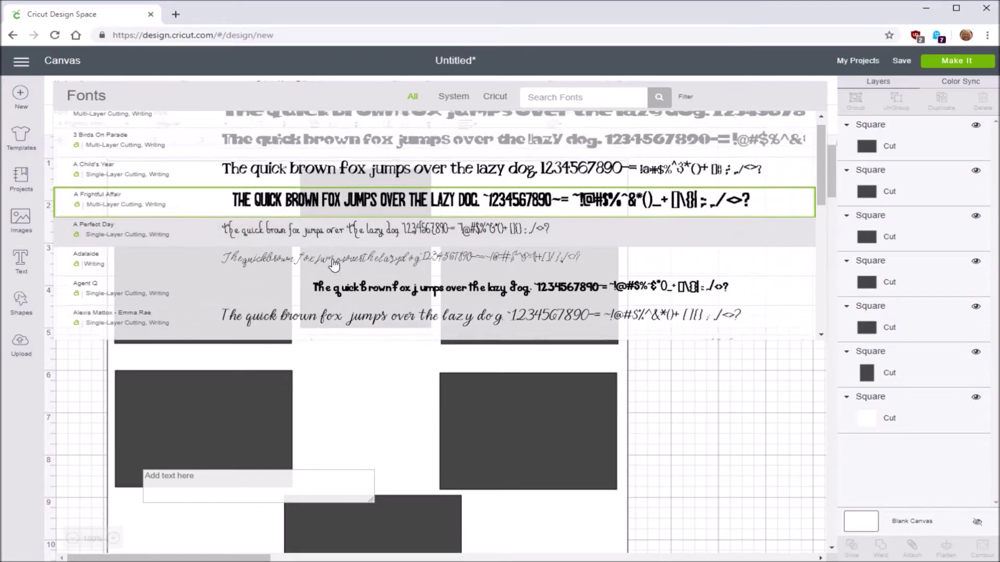
scroll(333, 264, "down", 6)
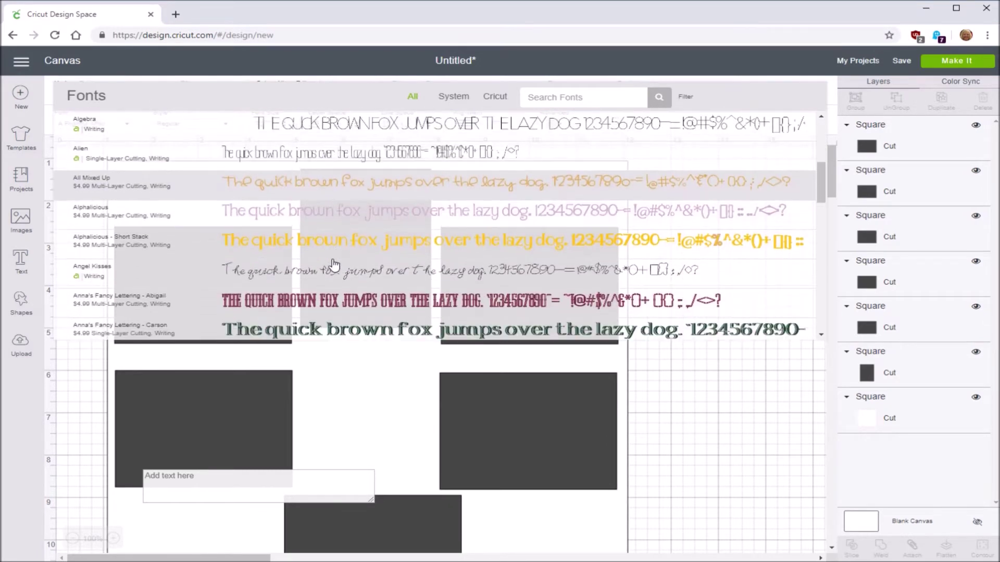
scroll(333, 264, "down", 5)
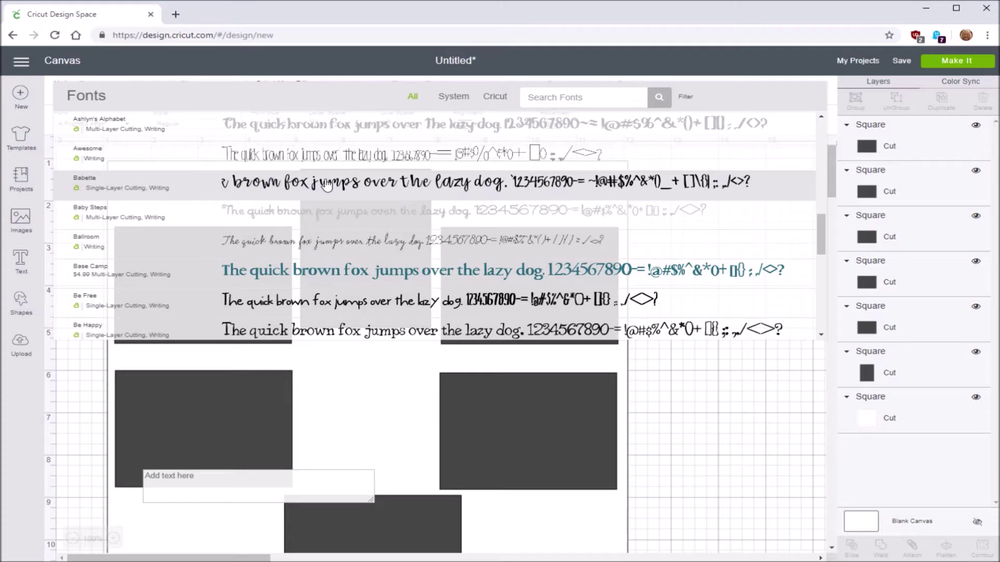
left_click(326, 183)
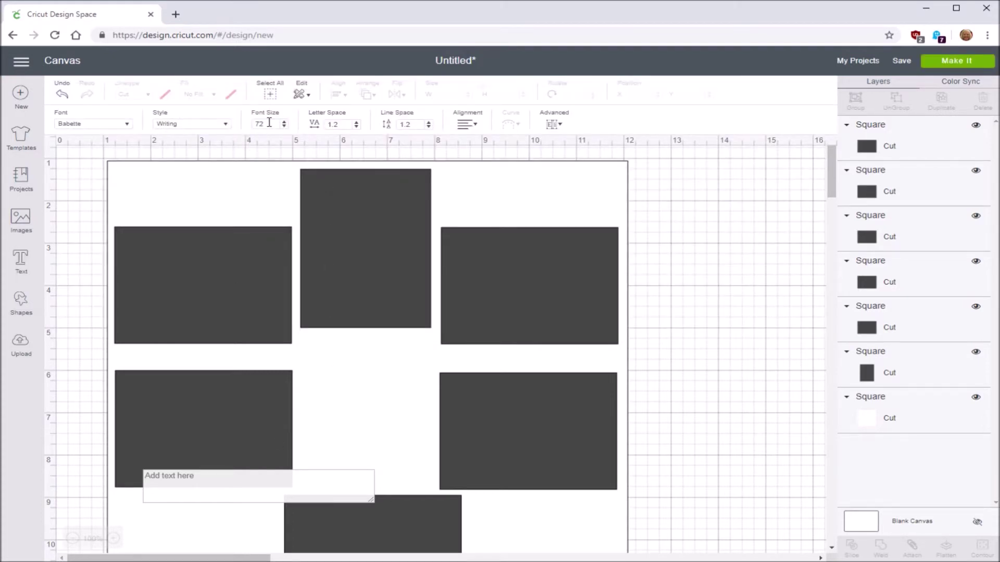
- Add a Babette text line reading 'Kyle and his friends has a great time'
left_click(250, 128)
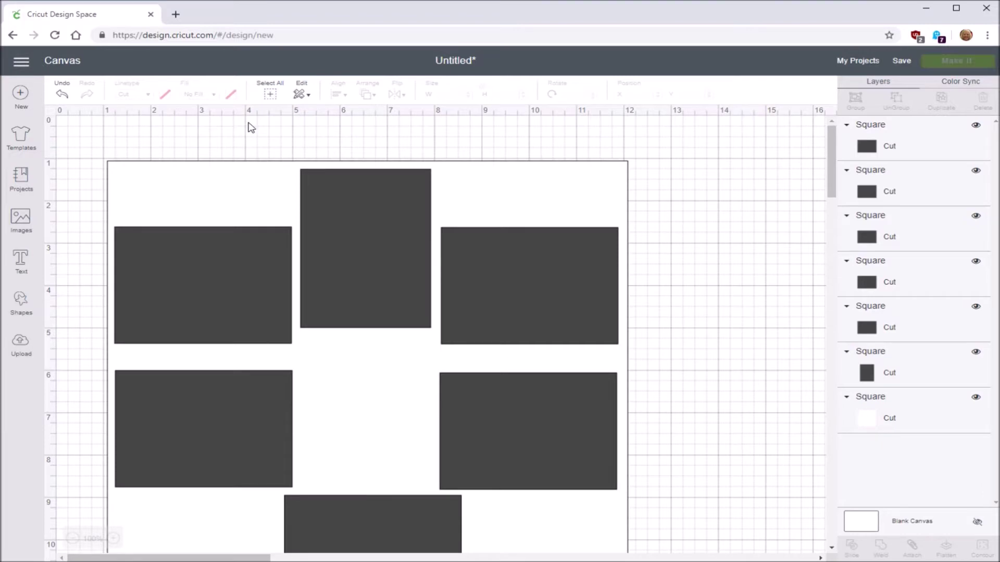
left_click(21, 261)
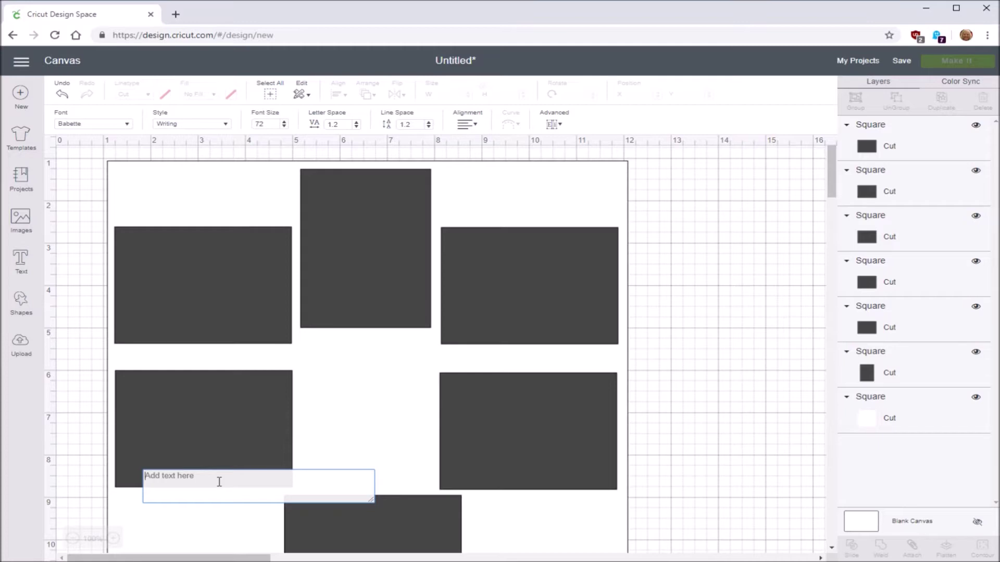
type("Kyle and")
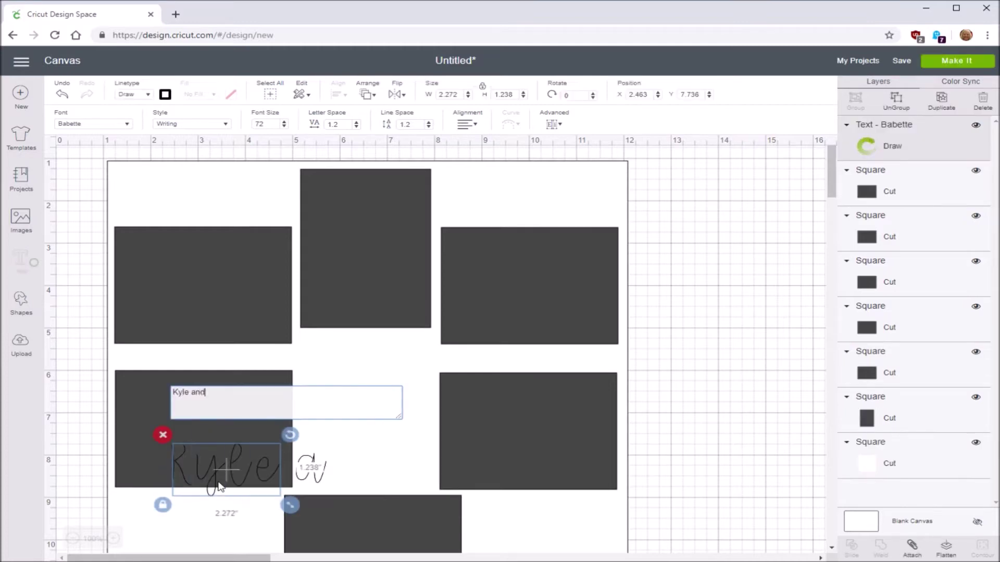
type(" his fr")
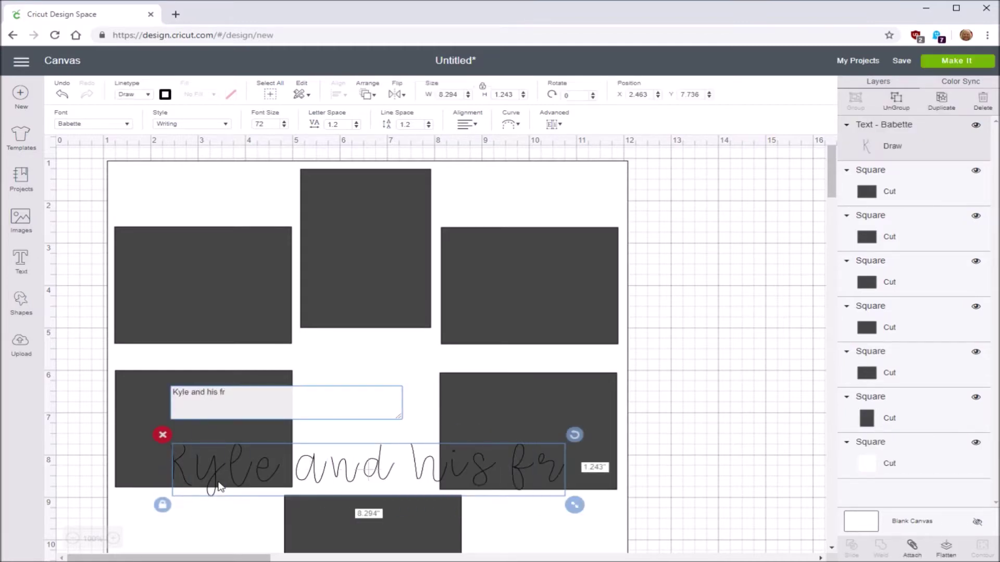
type("iends")
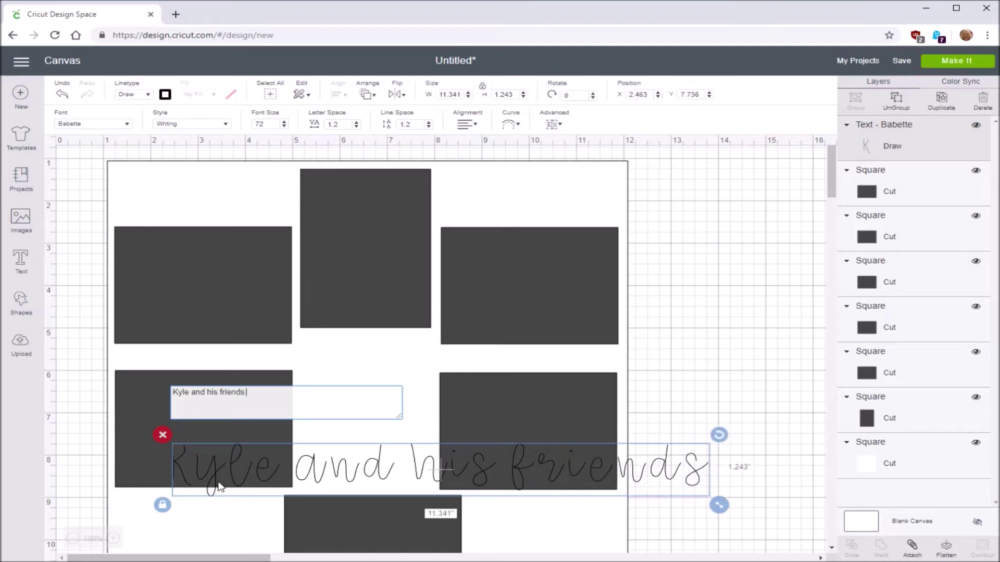
type(" has a")
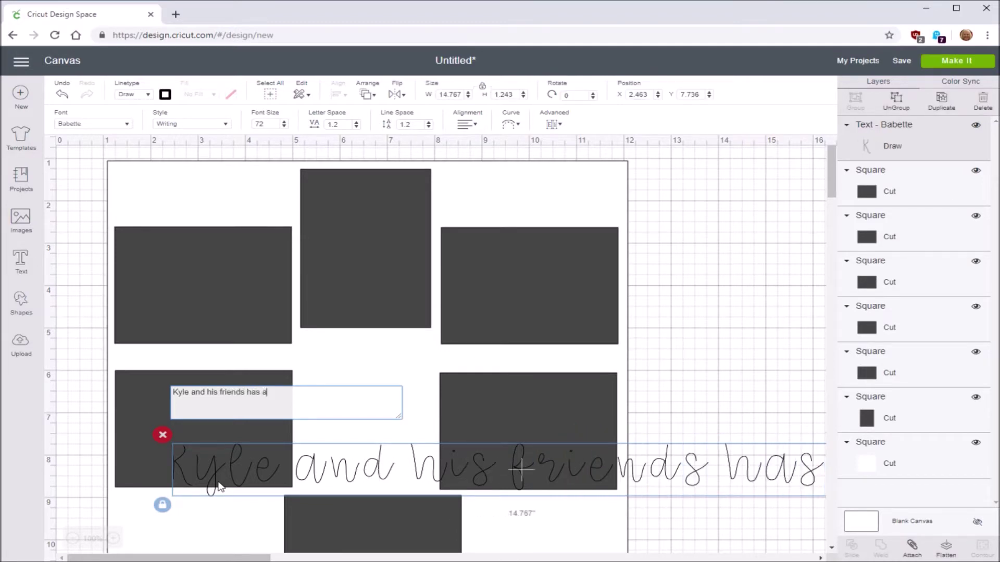
type(" great time")
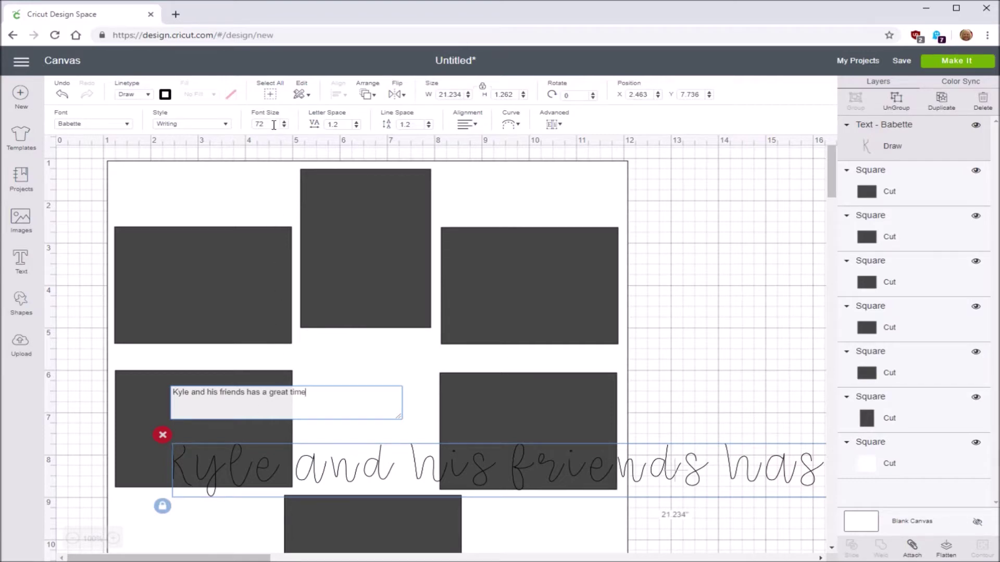
left_click_drag(274, 124, 251, 124)
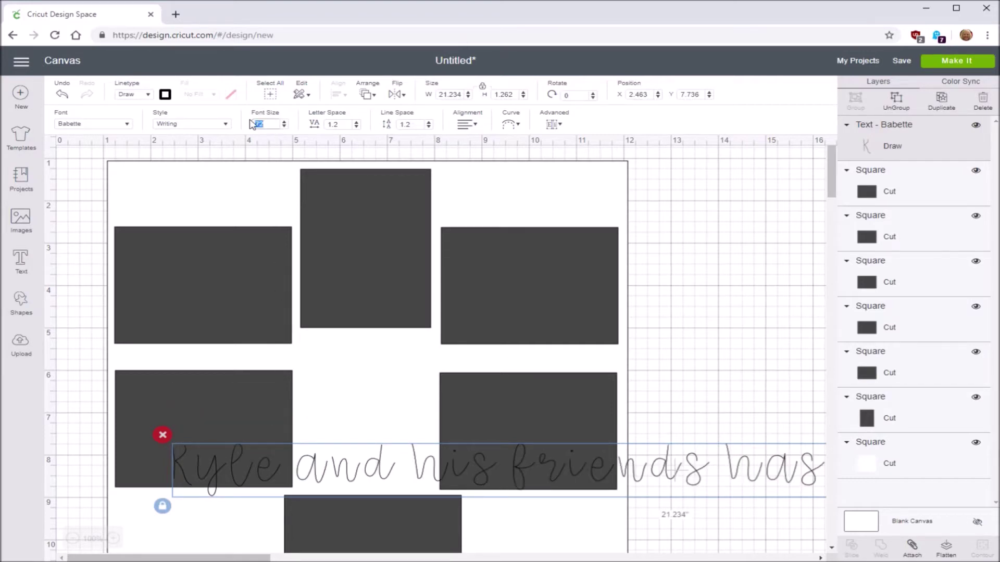
- Set the journaling text to size 12, move it between the frames, and delete 'time'
key("Return")
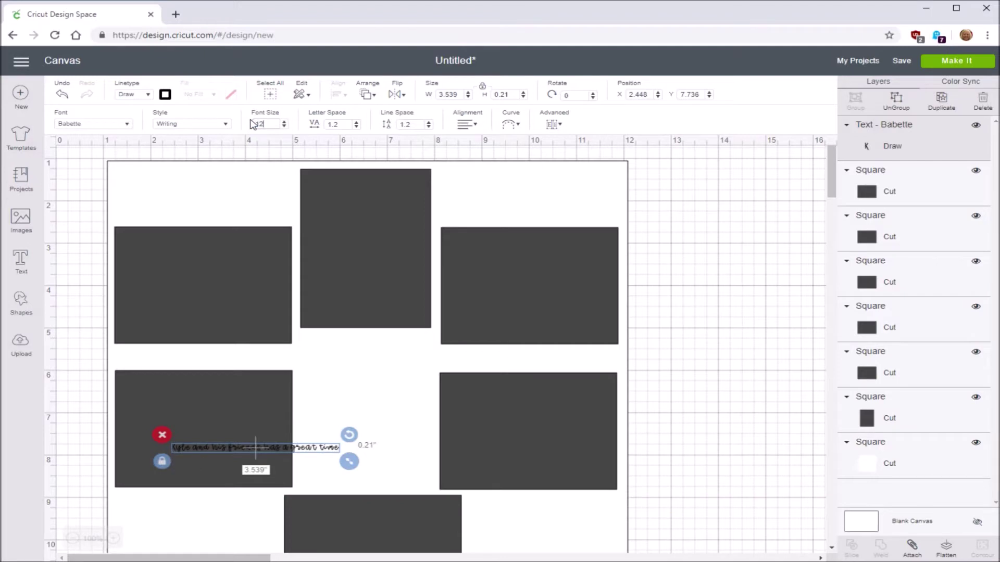
left_click_drag(331, 449, 440, 355)
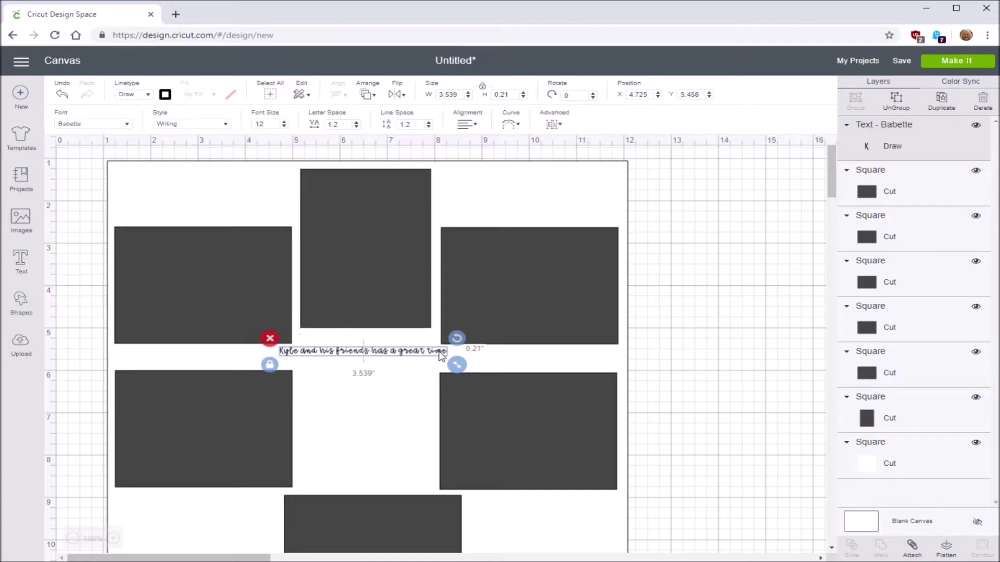
double_click(378, 355)
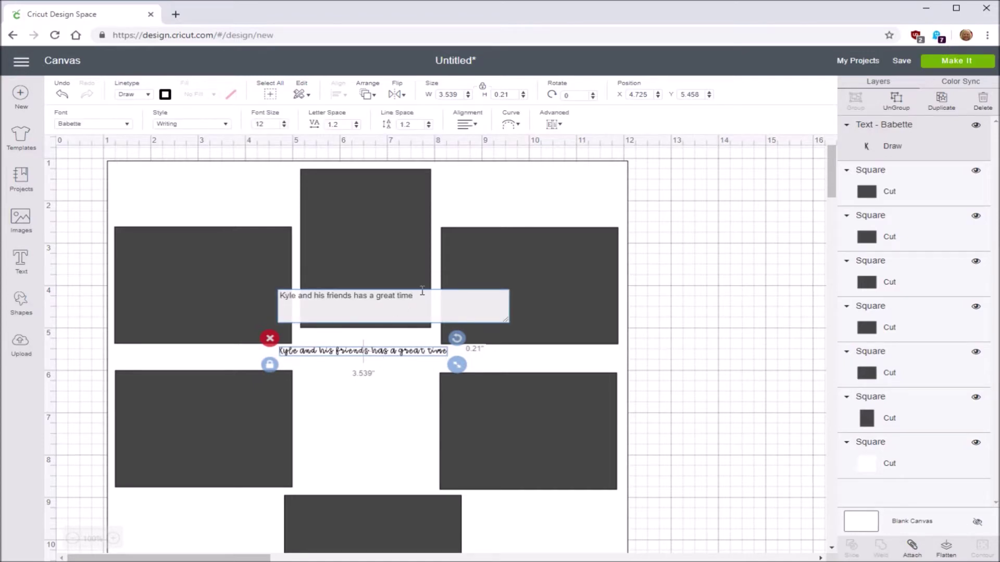
key("BackSpace")
key("BackSpace")
key("BackSpace")
key("BackSpace")
key("BackSpace")
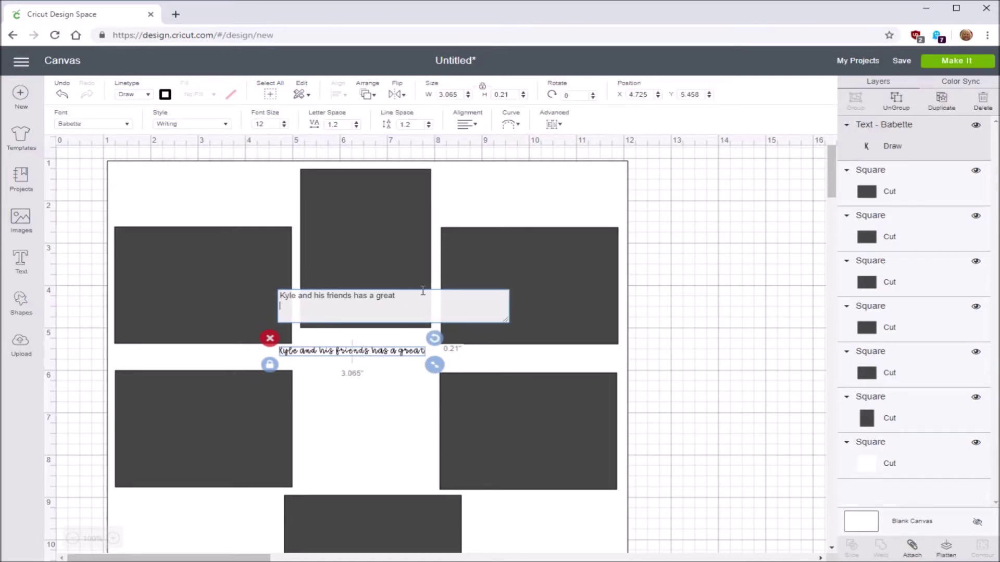
left_click(374, 355)
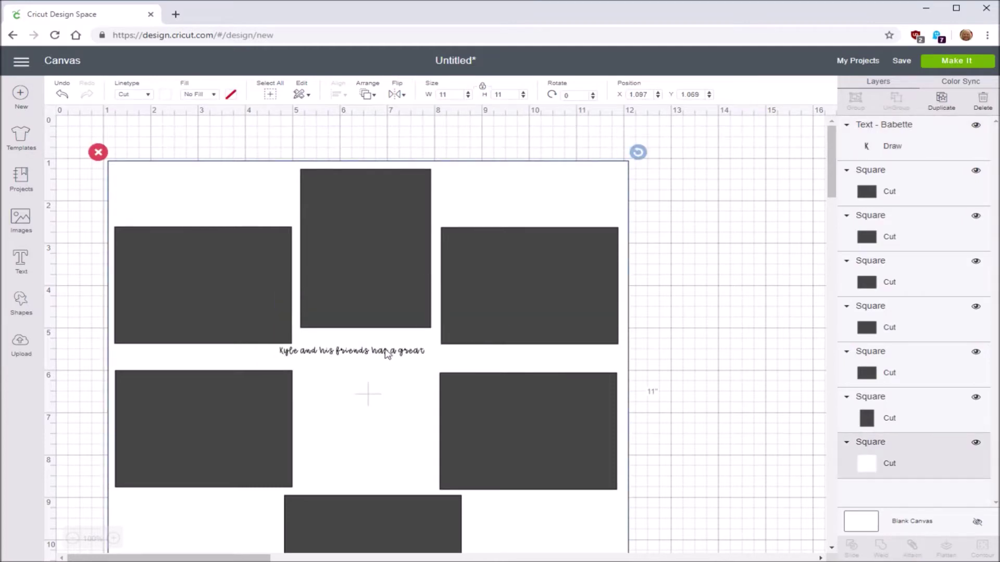
left_click_drag(386, 354, 402, 351)
left_click(742, 403)
- Edit the line to 'Kyle and his friends had a' and tuck it under the top-centre frame
double_click(402, 351)
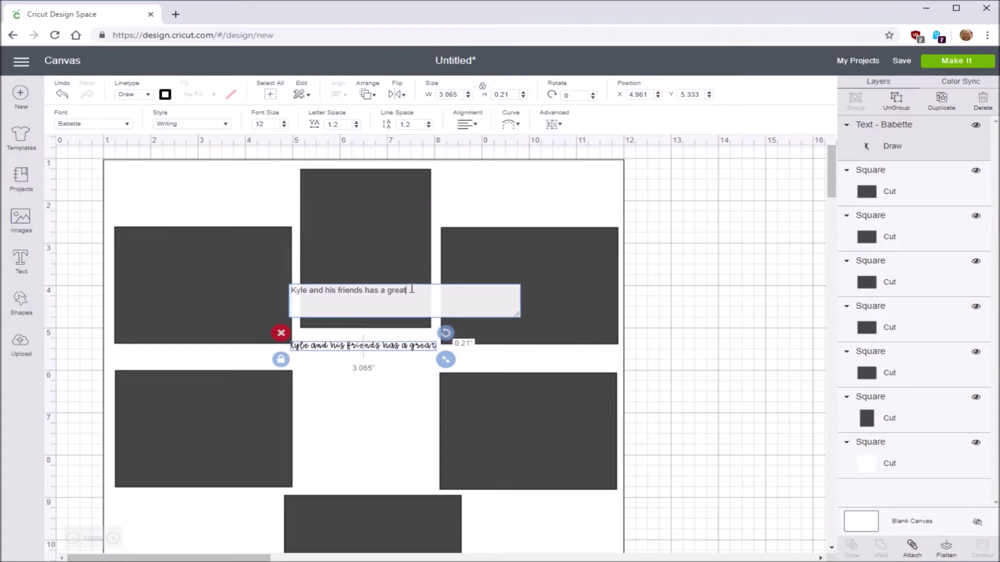
key("BackSpace")
key("BackSpace")
key("BackSpace")
key("BackSpace")
key("BackSpace")
key("BackSpace")
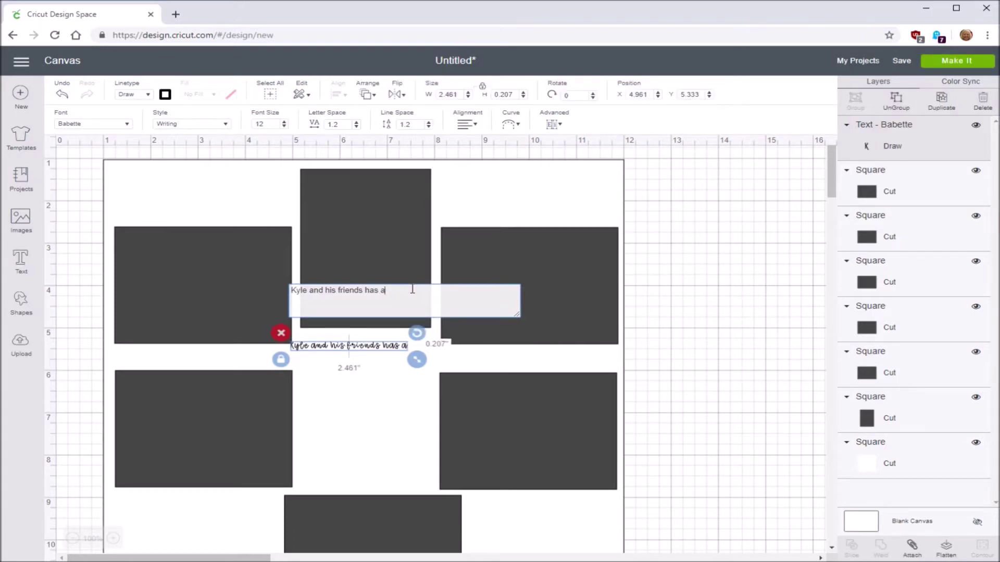
left_click(385, 392)
left_click(388, 348)
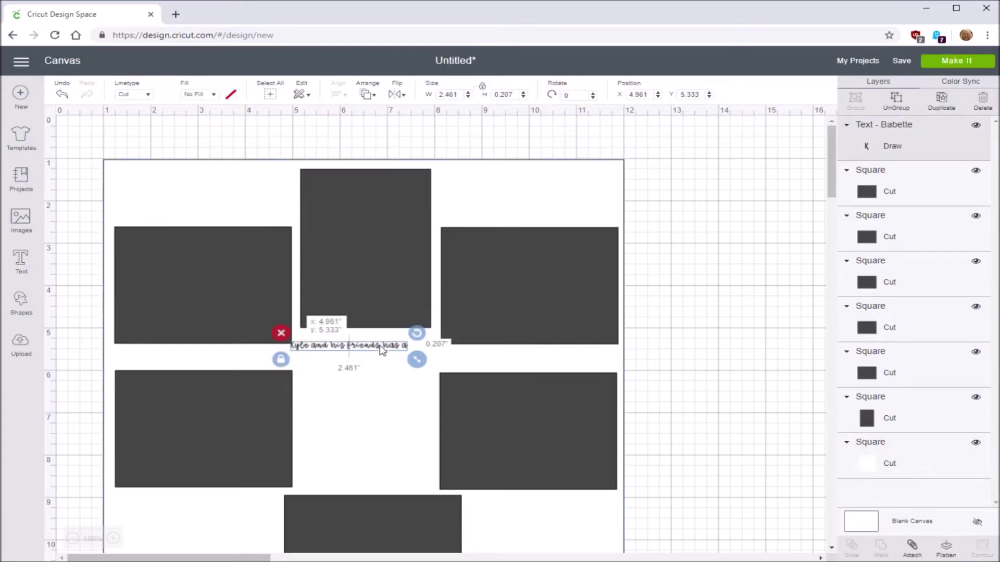
left_click_drag(395, 350, 403, 341)
double_click(403, 341)
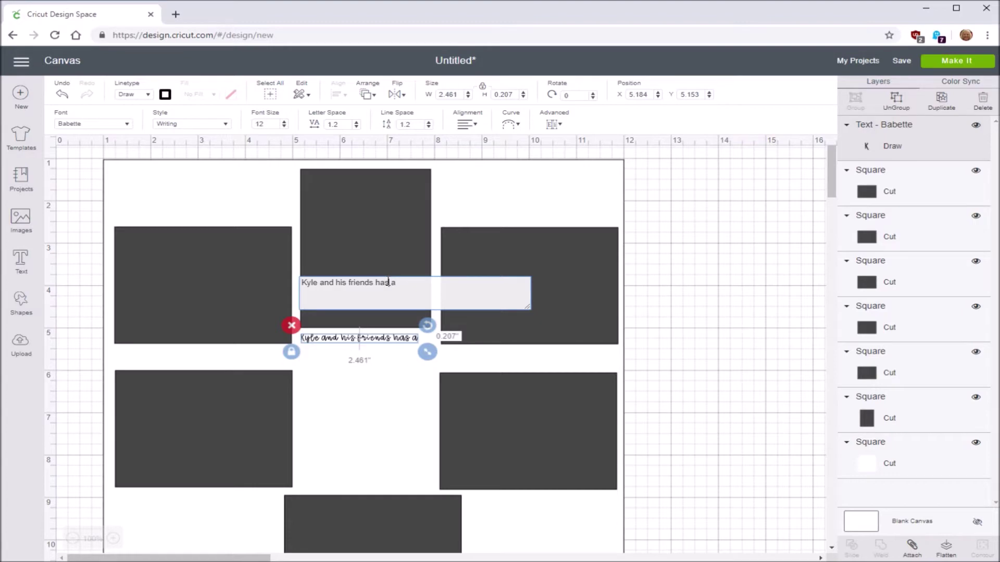
key("BackSpace")
type("d")
left_click(374, 361)
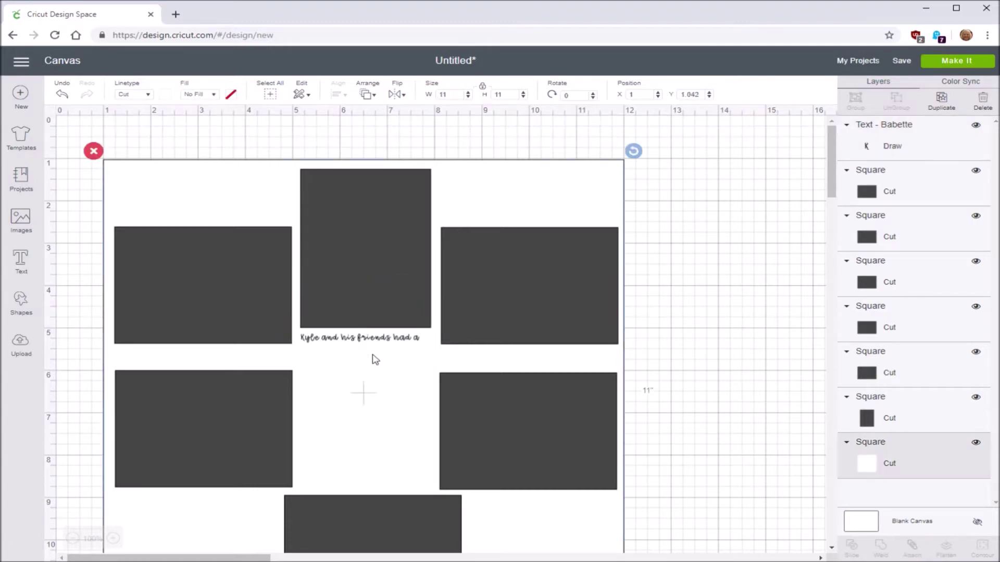
left_click(379, 339)
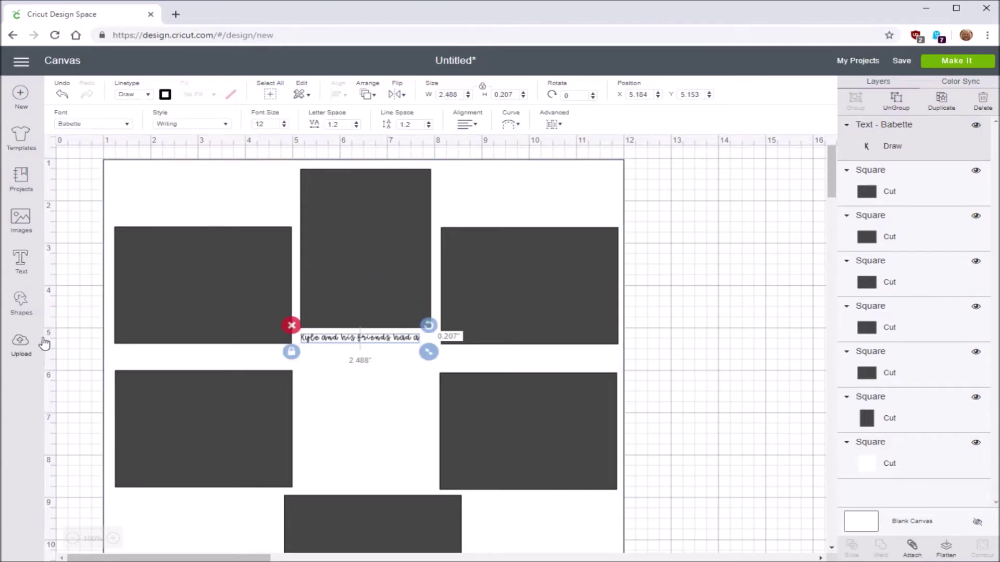
- Add a text line 'great time scapping the 120 gallon' at font size 12
left_click(23, 267)
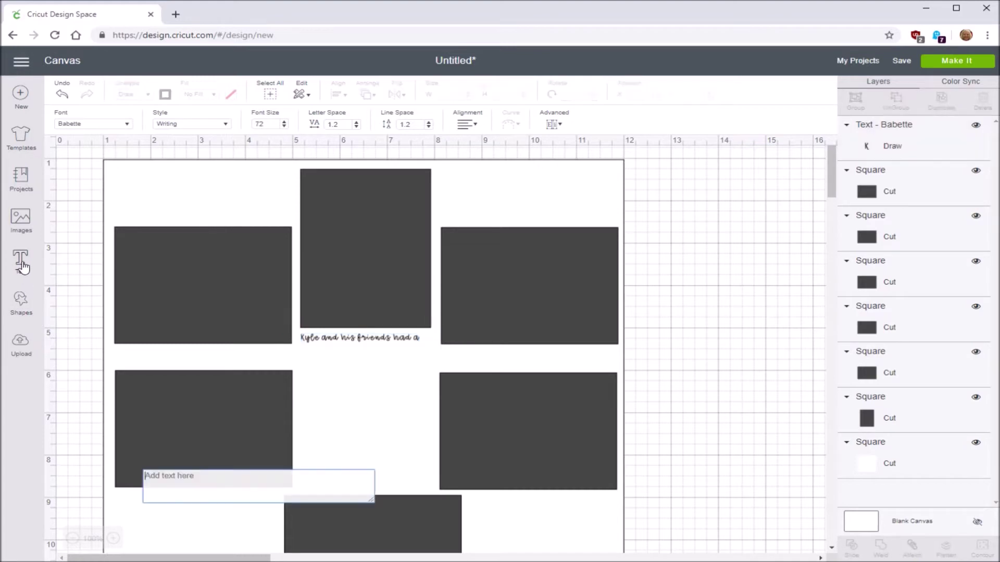
type("grea")
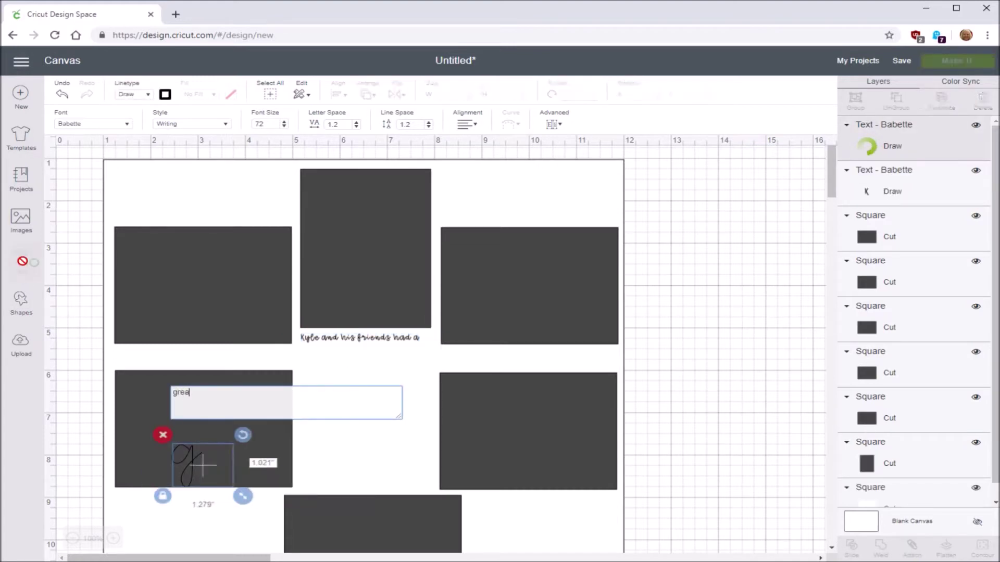
type("t time sgreat time sc")
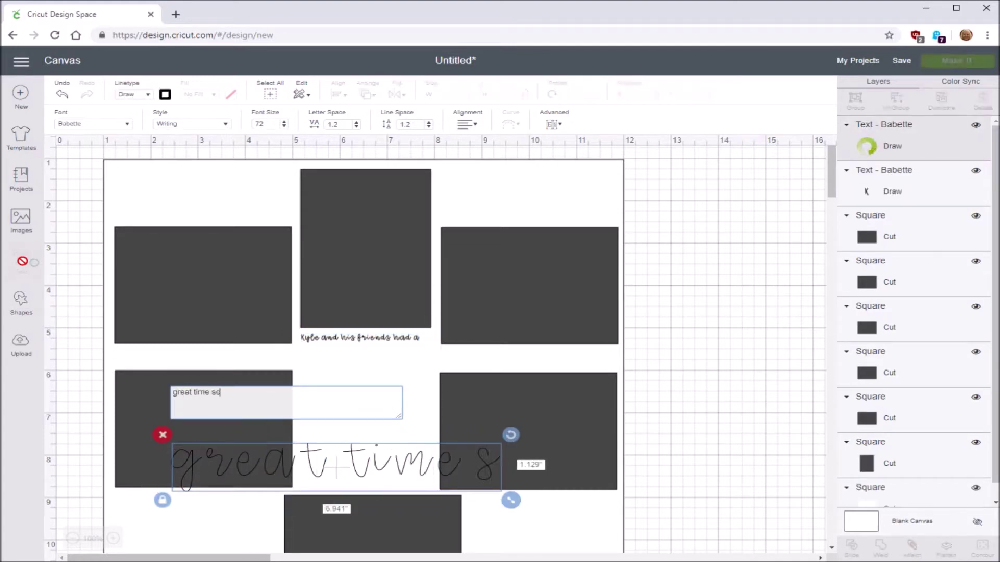
type("aping")
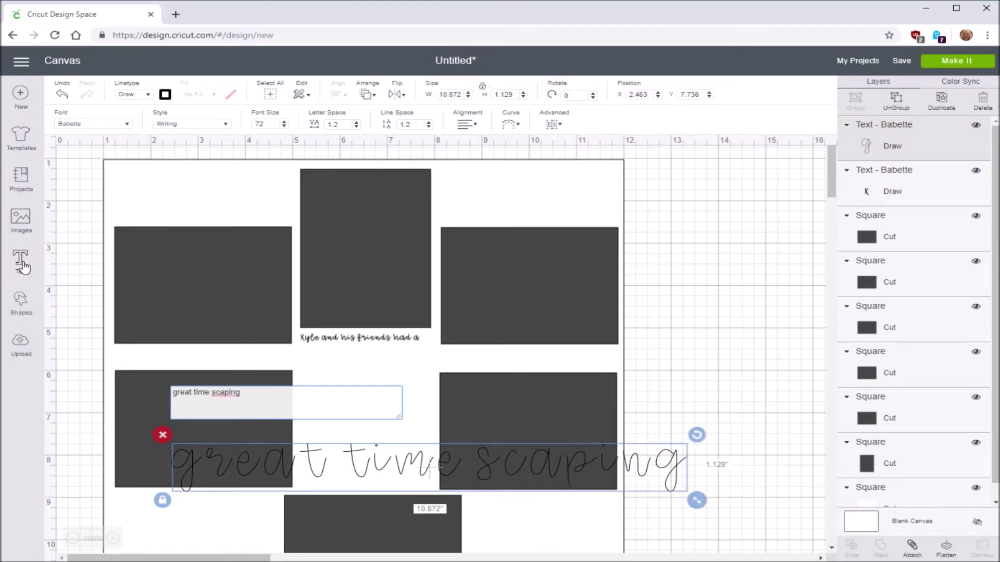
type(" t")
key("BackSpace")
key("BackSpace")
key("BackSpace")
key("BackSpace")
key("BackSpace")
type("p")
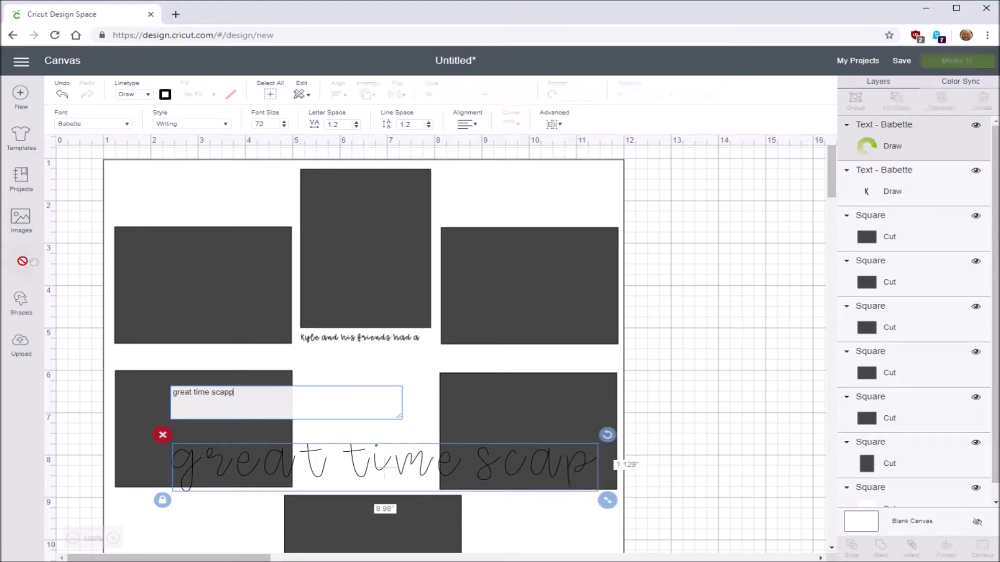
type("ing the")
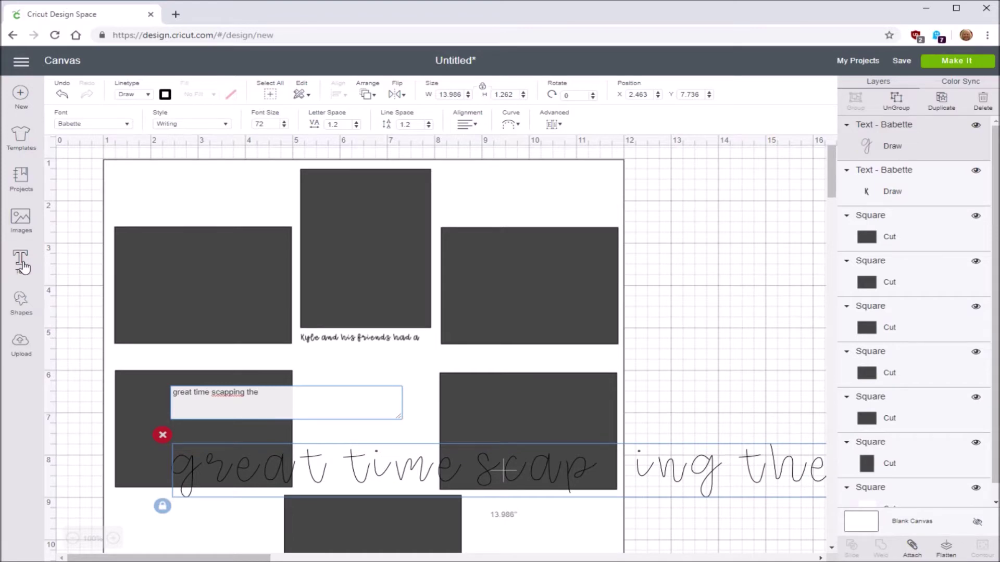
key("BackSpace")
key("BackSpace")
key("BackSpace")
key("BackSpace")
key("BackSpace")
key("BackSpace")
key("BackSpace")
key("BackSpace")
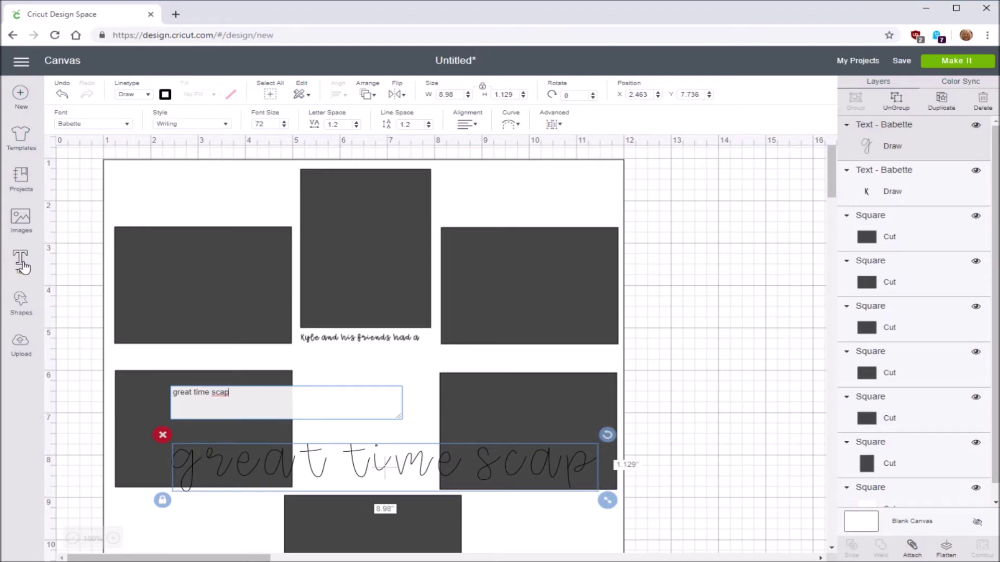
type("pin")
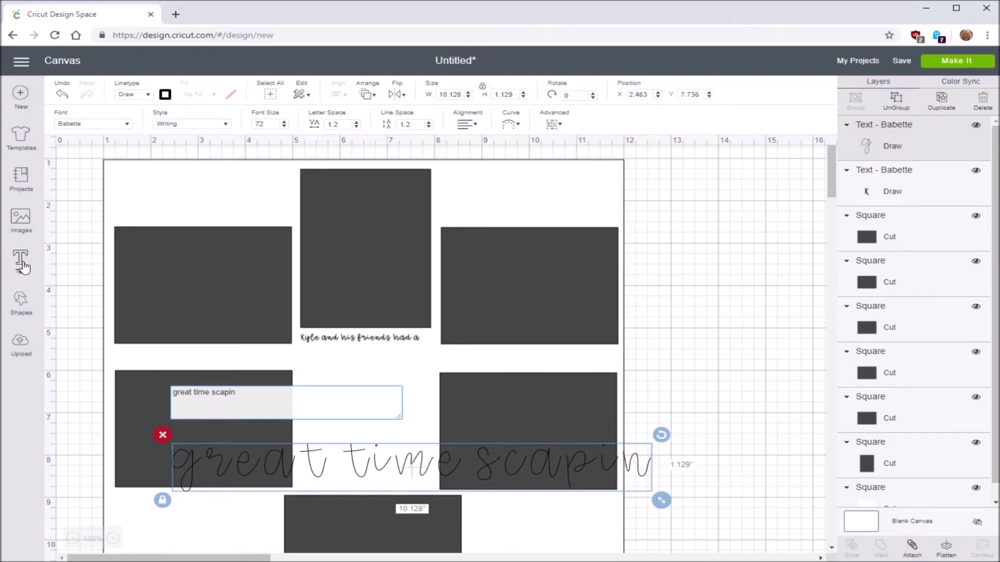
key("BackSpace")
key("BackSpace")
type("ping")
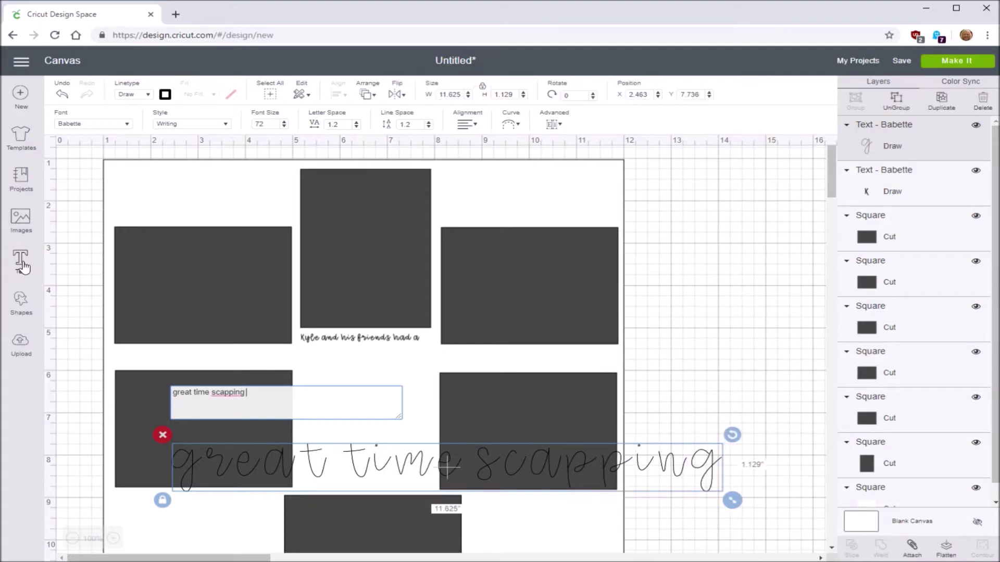
type("ping the 120")
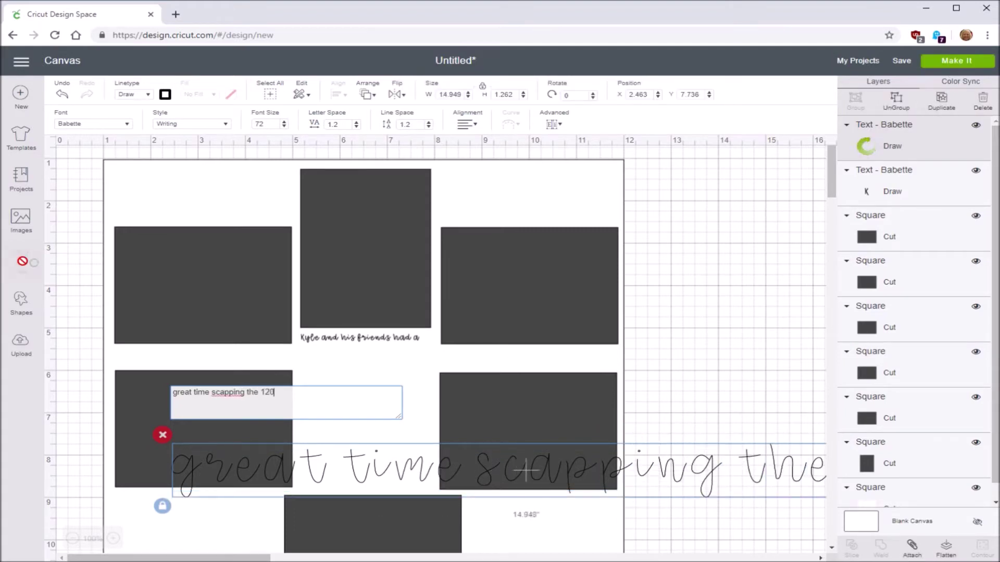
type(" gallon")
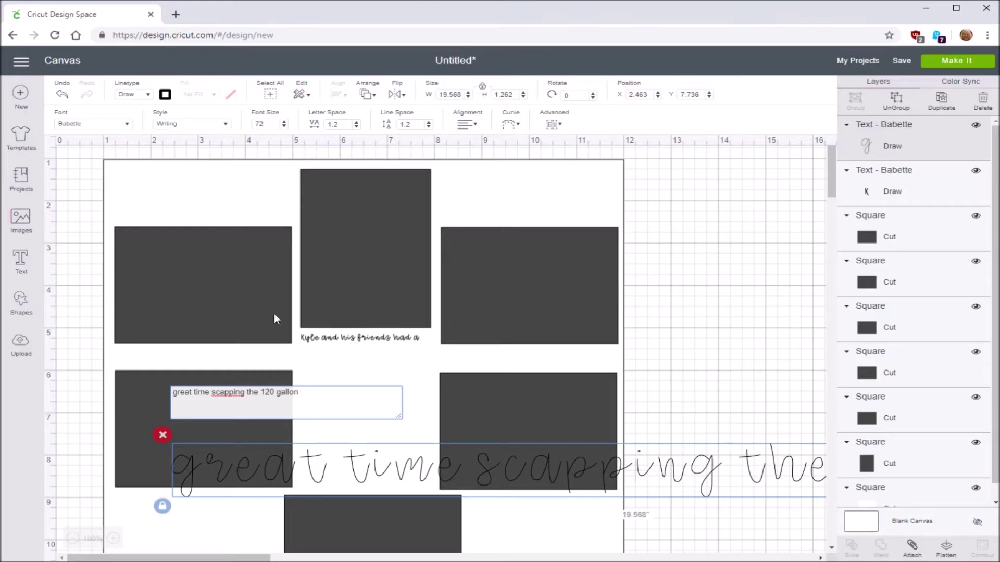
left_click_drag(278, 124, 253, 125)
type("12")
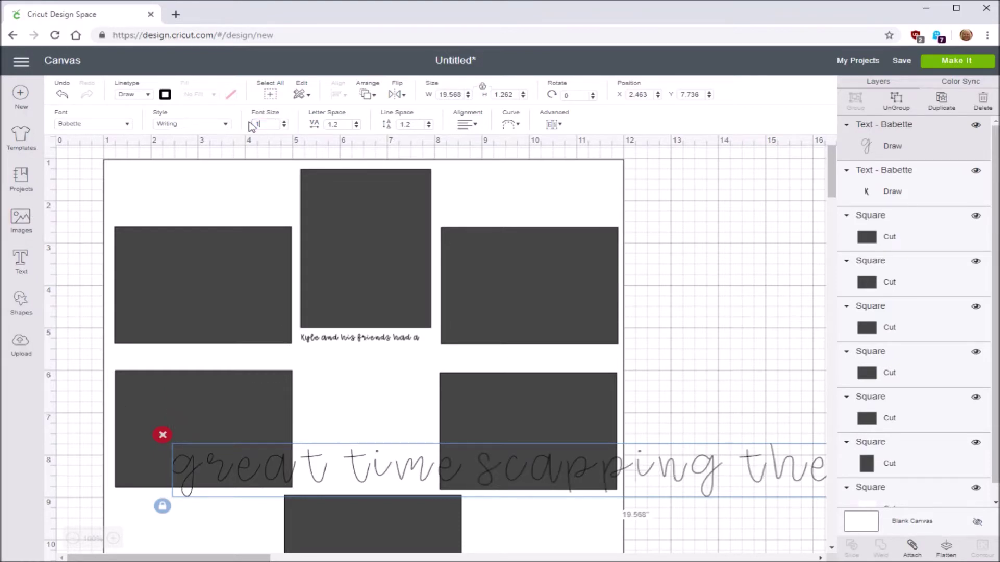
- Move the new line beneath the first journaling line 'had a'
left_click(345, 473)
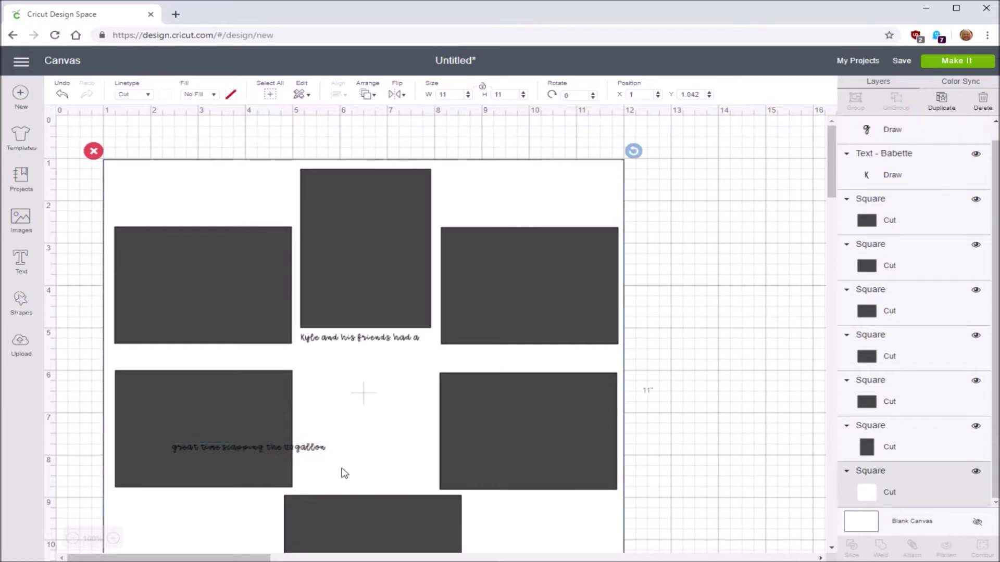
left_click(315, 452)
left_click_drag(311, 450, 423, 351)
left_click(397, 353)
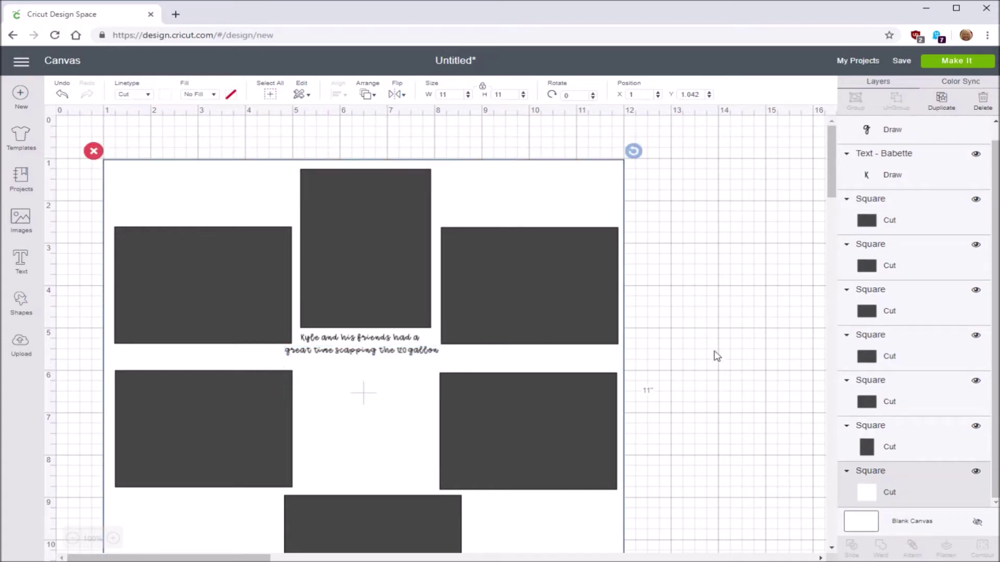
left_click(714, 352)
left_click(415, 353)
- Delete 'gallon' so the line reads 'great time scapping the 120'
left_click(389, 357)
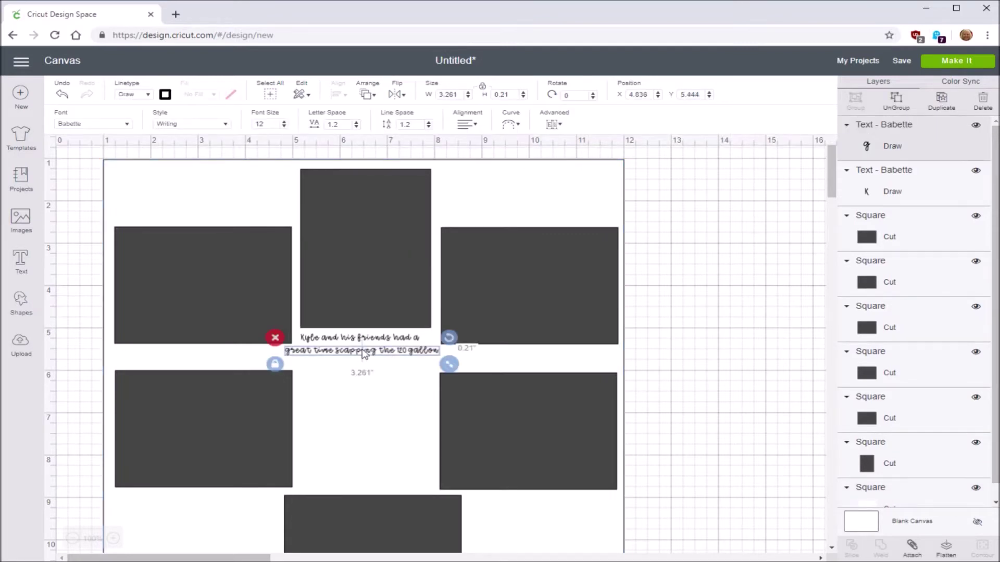
double_click(363, 354)
key("BackSpace")
key("BackSpace")
key("BackSpace")
key("BackSpace")
key("BackSpace")
key("BackSpace")
key("BackSpace")
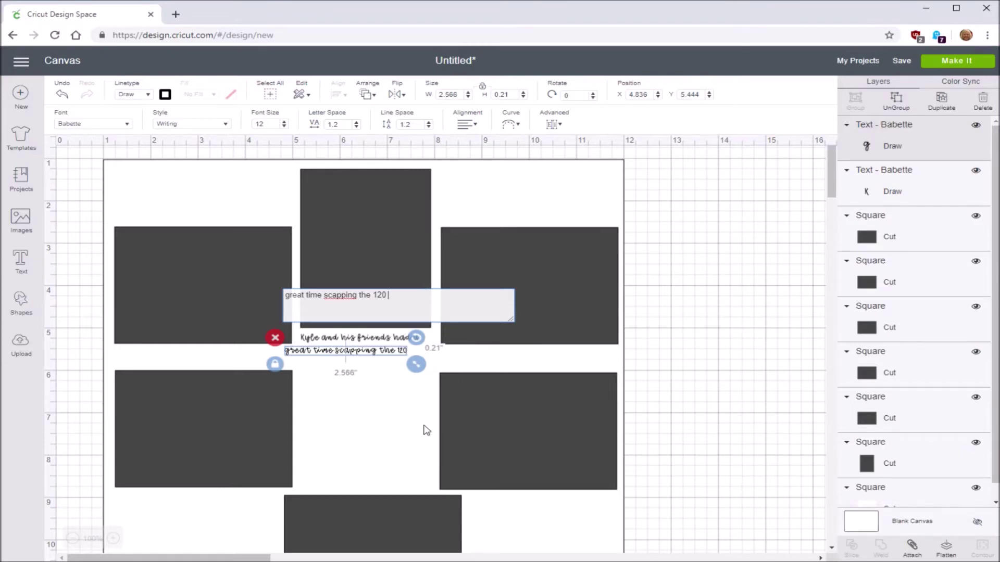
left_click(356, 391)
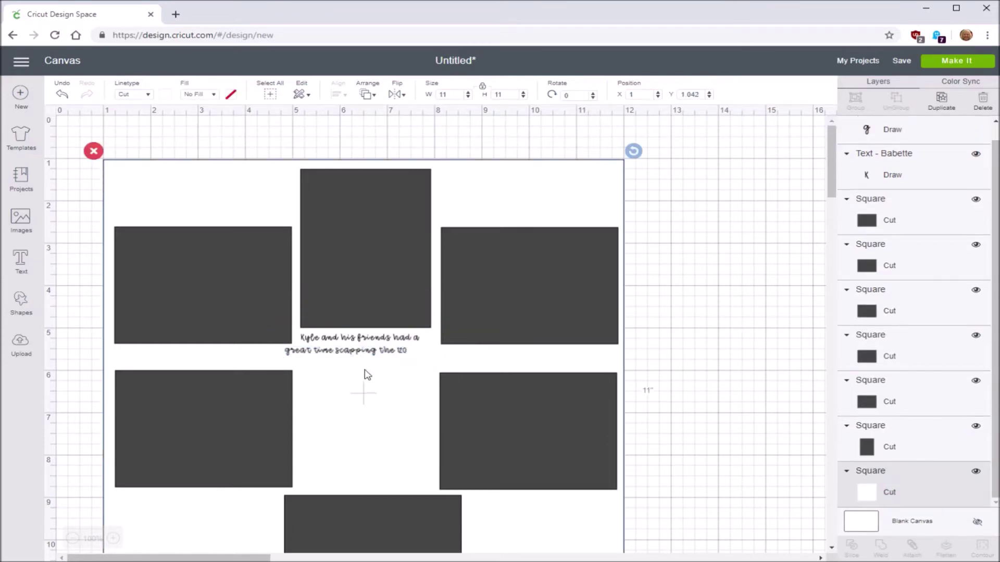
- Centre the second line and add a third line 'gallon fish tank' at size 12
left_click_drag(369, 356, 384, 353)
left_click(27, 260)
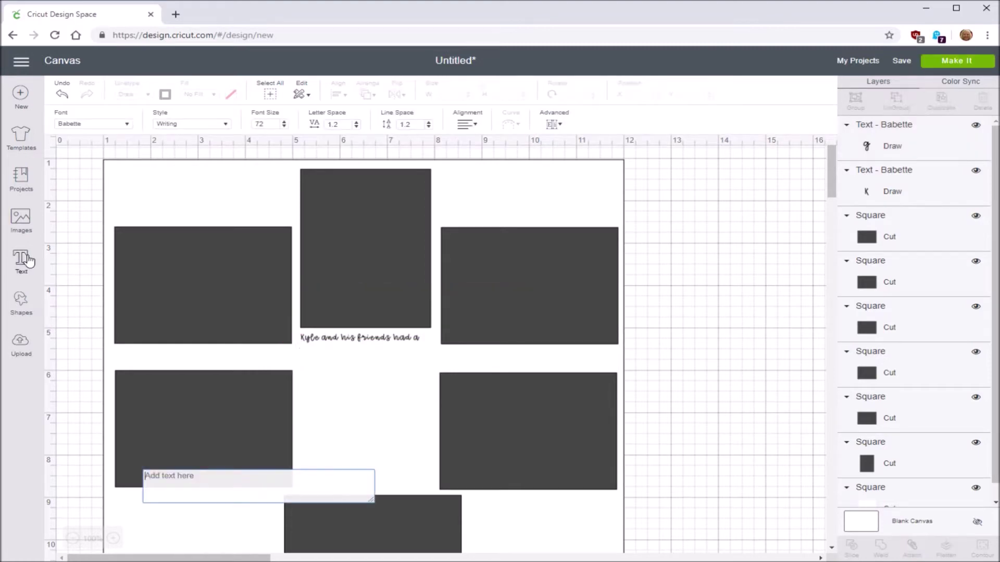
type("g")
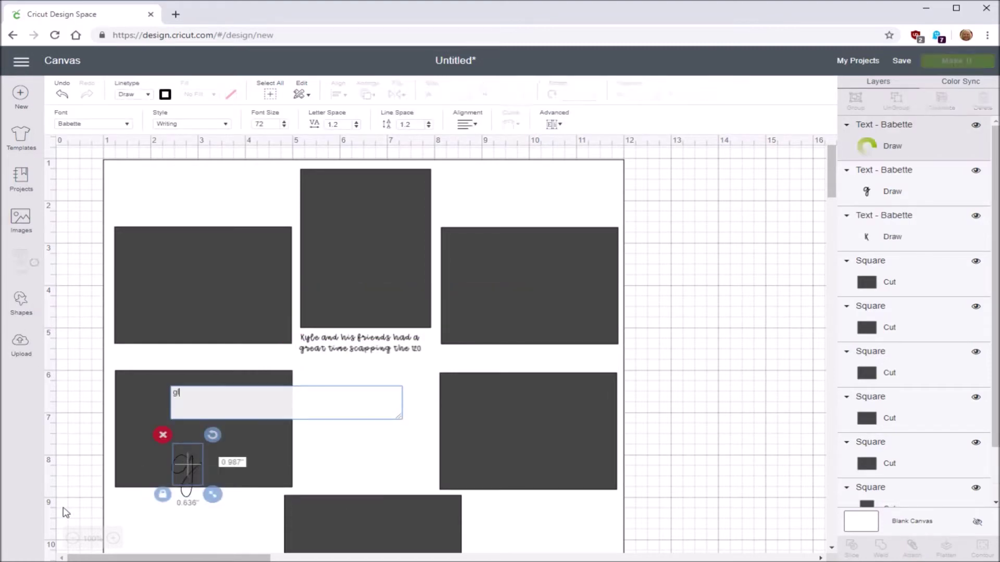
type("allon fi")
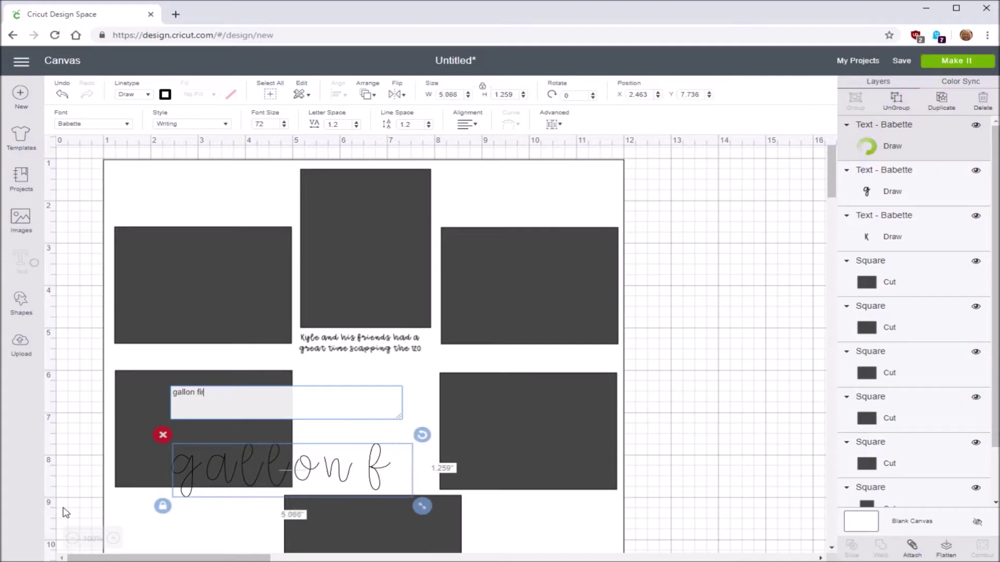
type("sh fank")
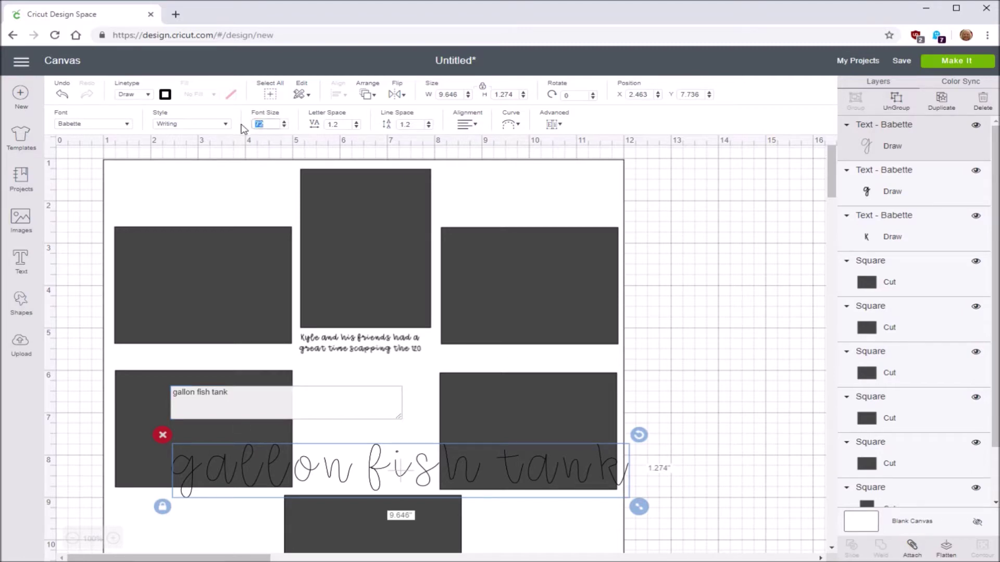
type("12")
left_click(367, 462)
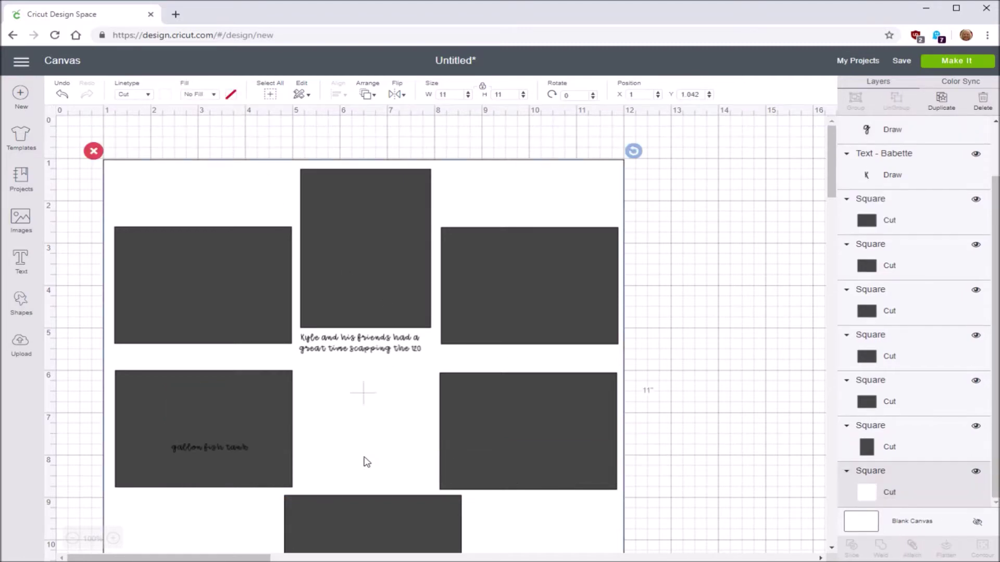
- Position 'gallon fish tank' centred beneath the second journaling line
left_click(229, 448)
left_click_drag(220, 447, 379, 367)
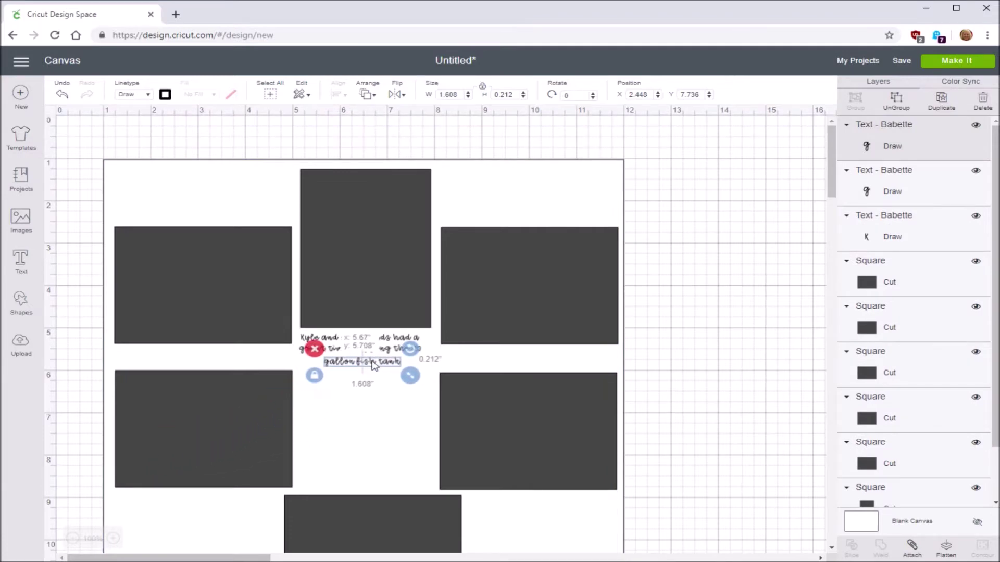
left_click_drag(373, 364, 372, 364)
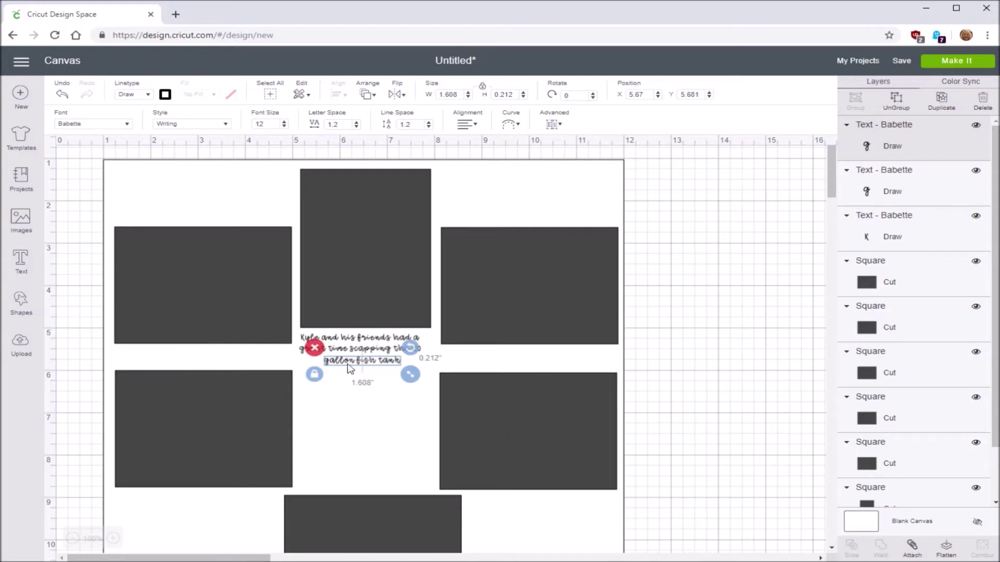
left_click(631, 366)
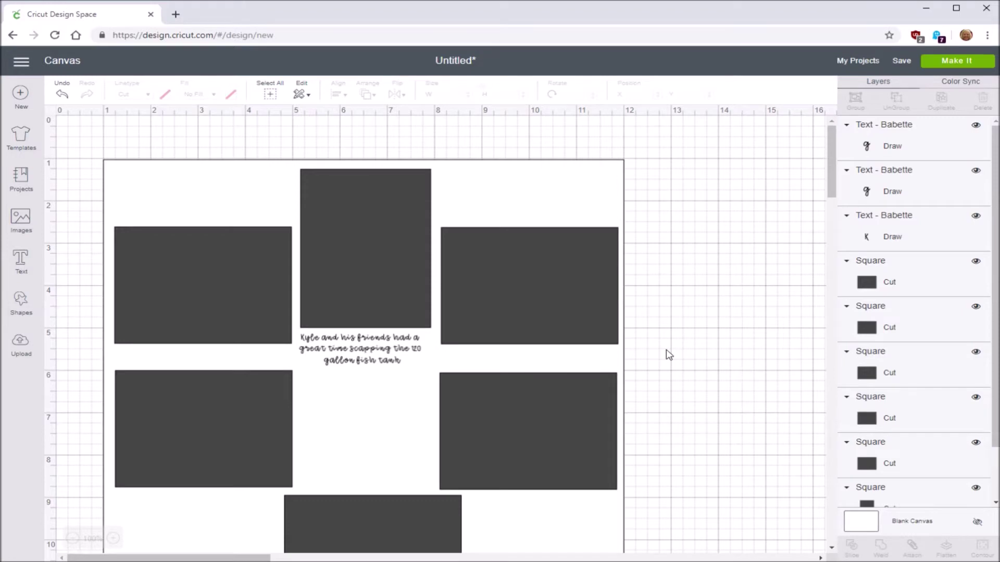
- Marquee-select all the photo frames and the three journaling lines together
scroll(668, 354, "down", 4)
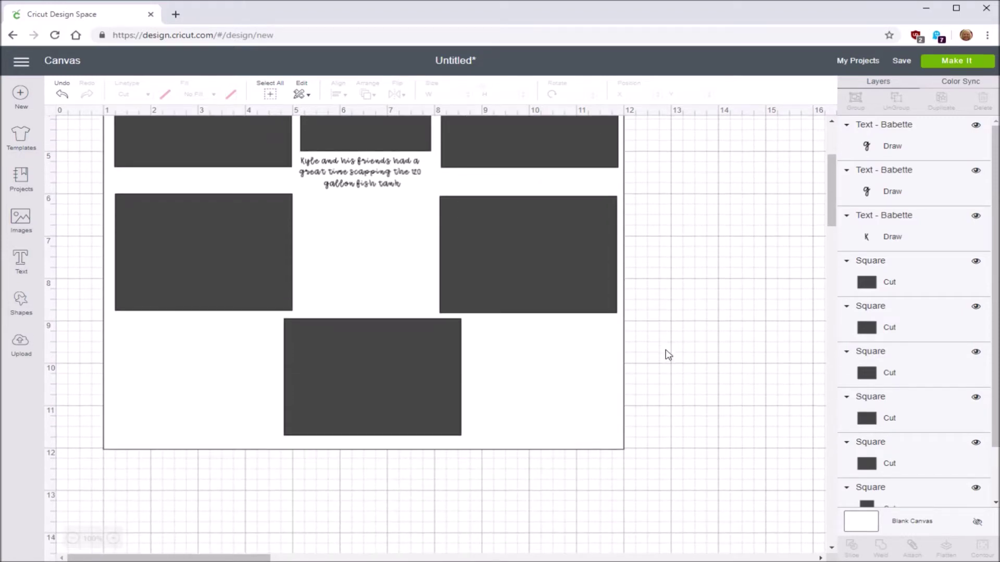
scroll(668, 355, "up", 1)
scroll(668, 354, "up", 2)
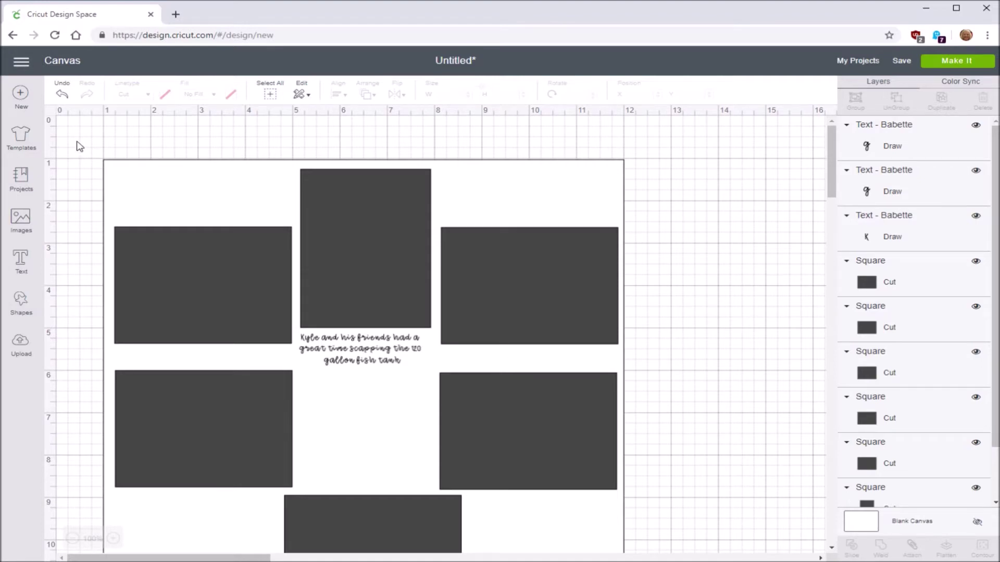
left_click_drag(205, 134, 658, 414)
scroll(679, 373, "down", 3)
scroll(678, 375, "down", 1)
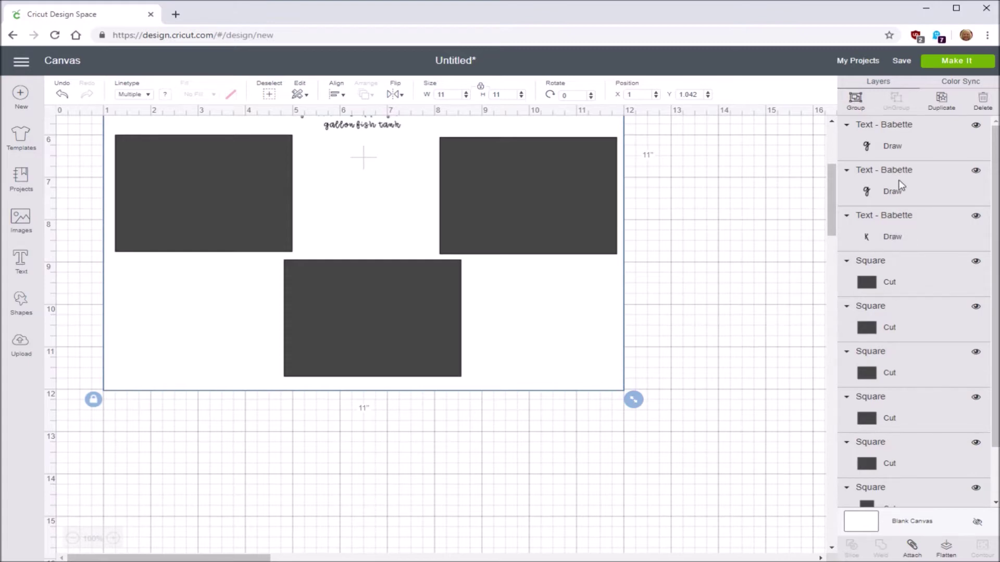
- Attach the frames and journaling lines into one group, then preview the mat and return to the canvas
left_click(911, 547)
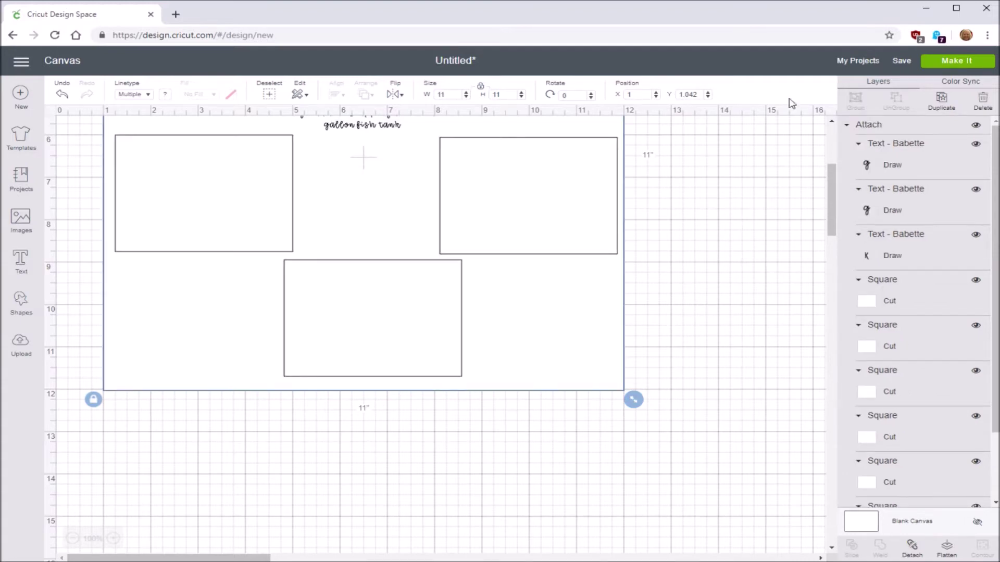
left_click(944, 64)
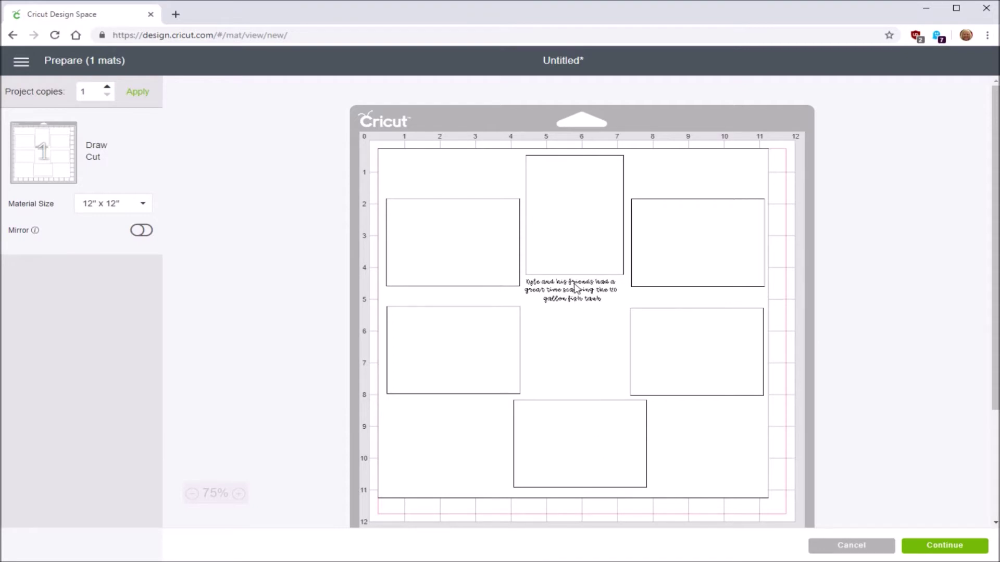
left_click(854, 546)
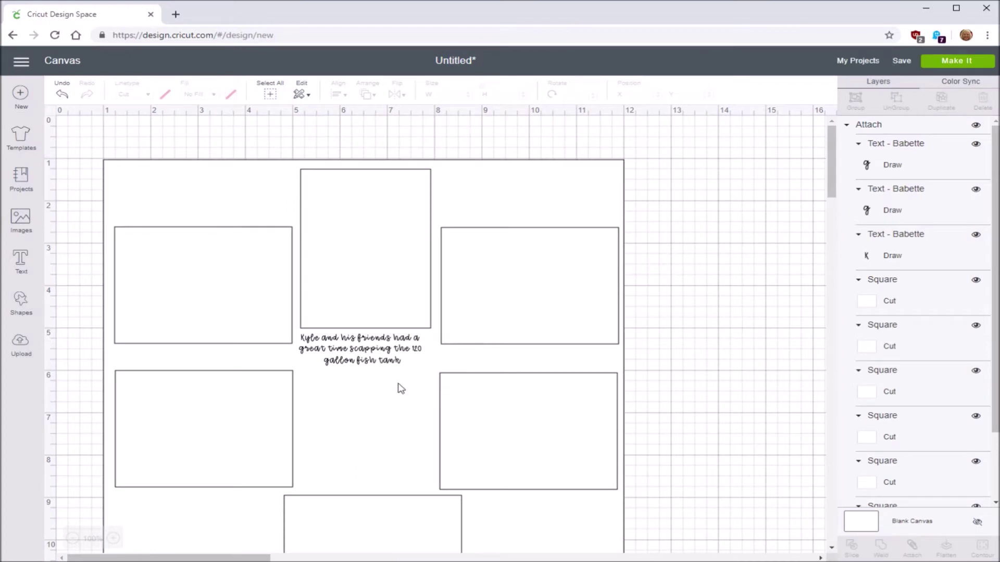